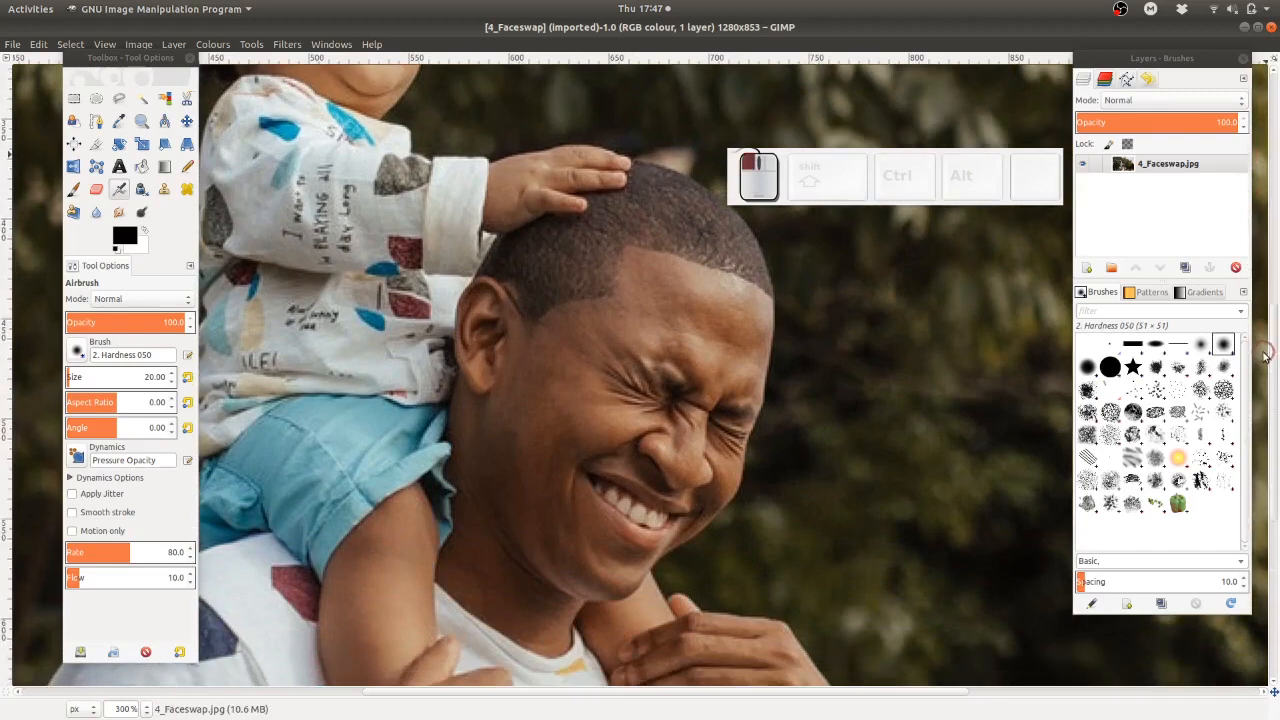
- Outline the man's head and neck with a closed Free Select selection, following the ear, scalp, face, chin and collar line
{"action": "left_click", "coordinate": [117, 99]}
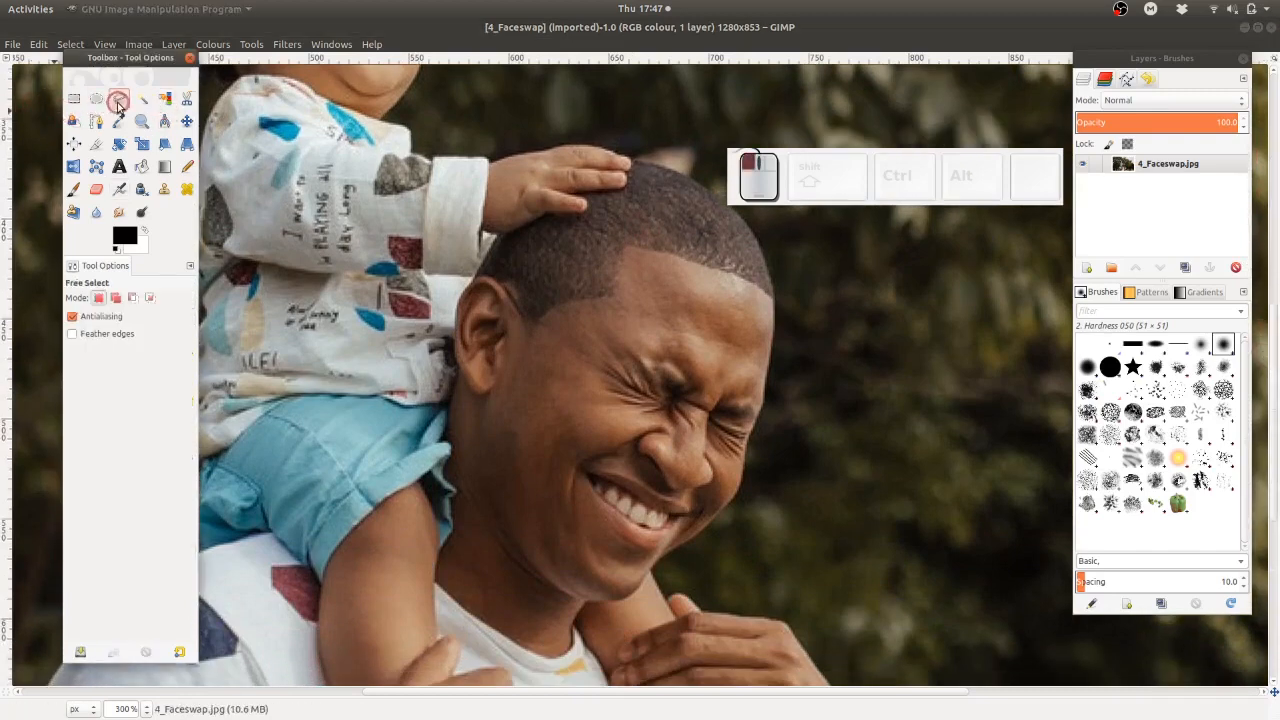
{"action": "left_click", "coordinate": [447, 566]}
{"action": "left_click", "coordinate": [455, 528]}
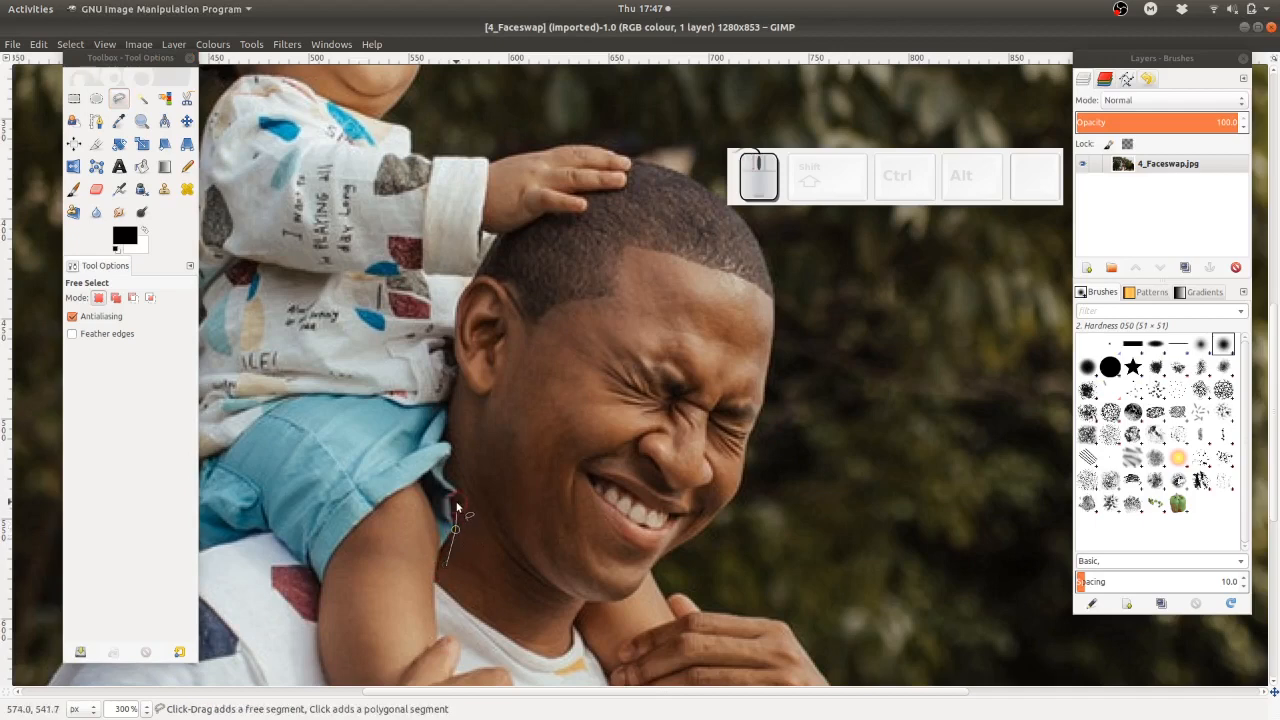
{"action": "left_click", "coordinate": [452, 497]}
{"action": "left_click", "coordinate": [458, 483]}
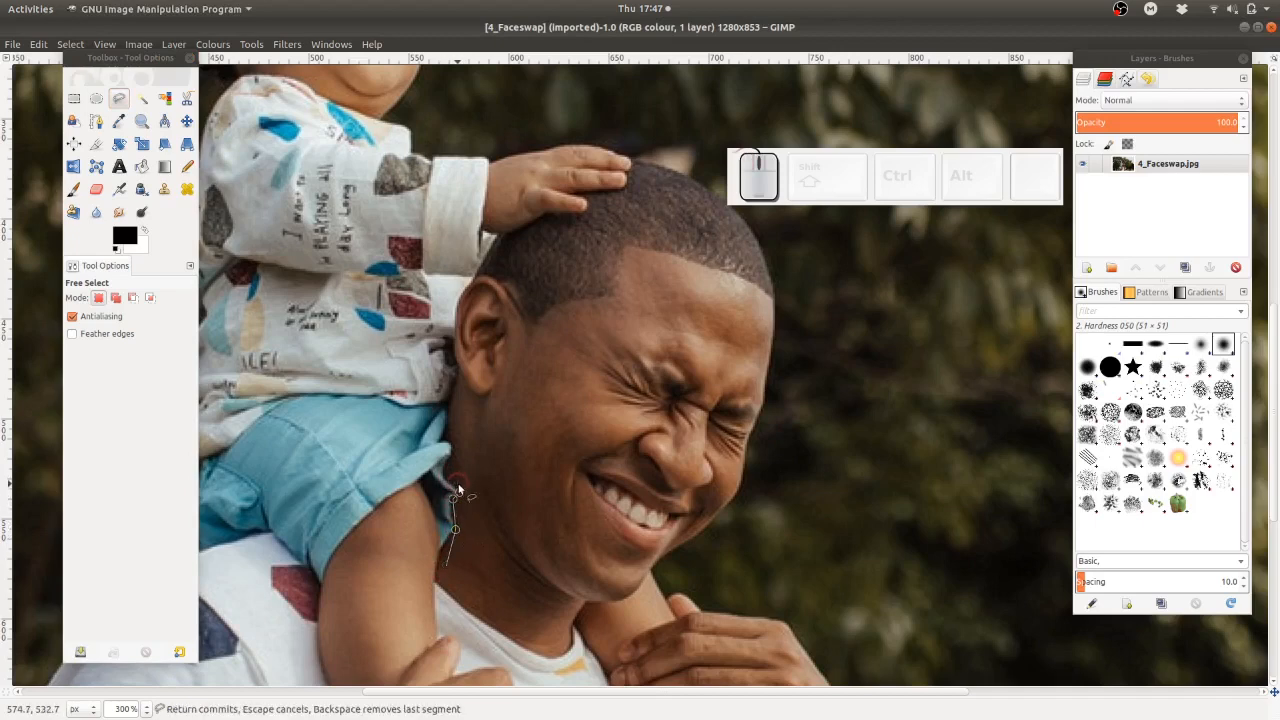
{"action": "left_click", "coordinate": [457, 490]}
{"action": "left_click", "coordinate": [449, 460]}
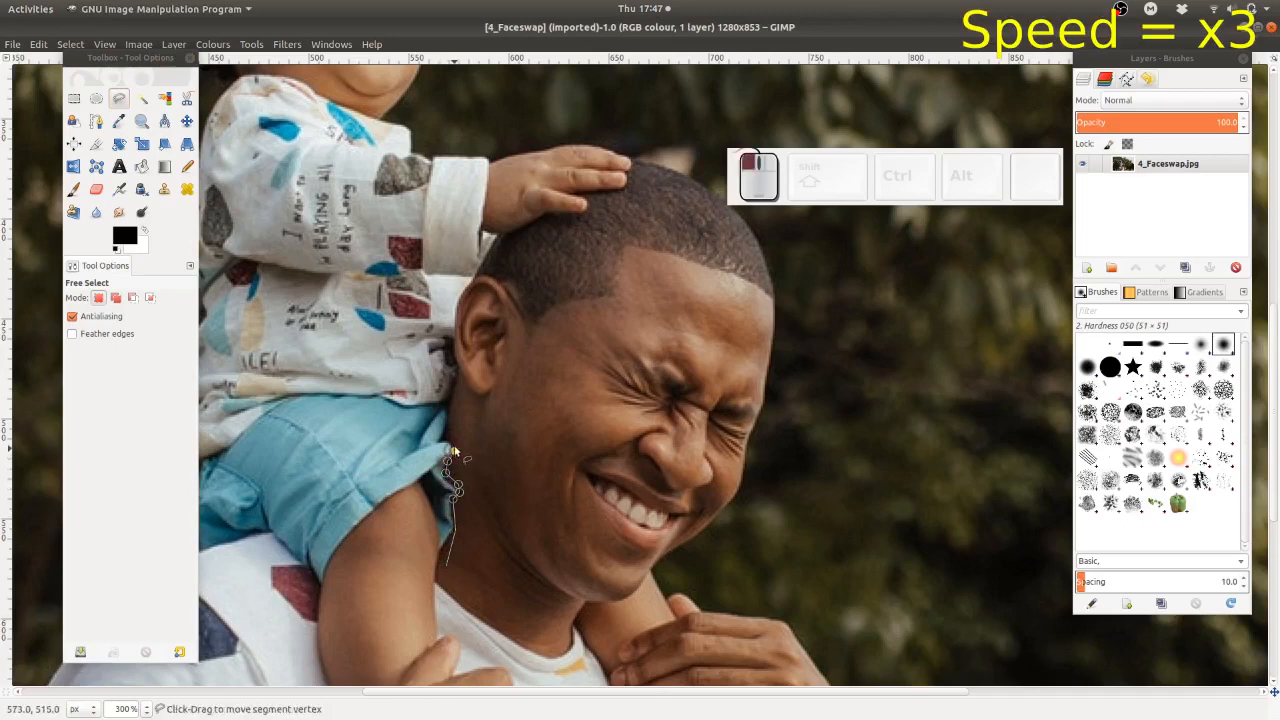
{"action": "left_click", "coordinate": [450, 436]}
{"action": "left_click", "coordinate": [448, 414]}
{"action": "left_click", "coordinate": [458, 366]}
{"action": "left_click", "coordinate": [456, 304]}
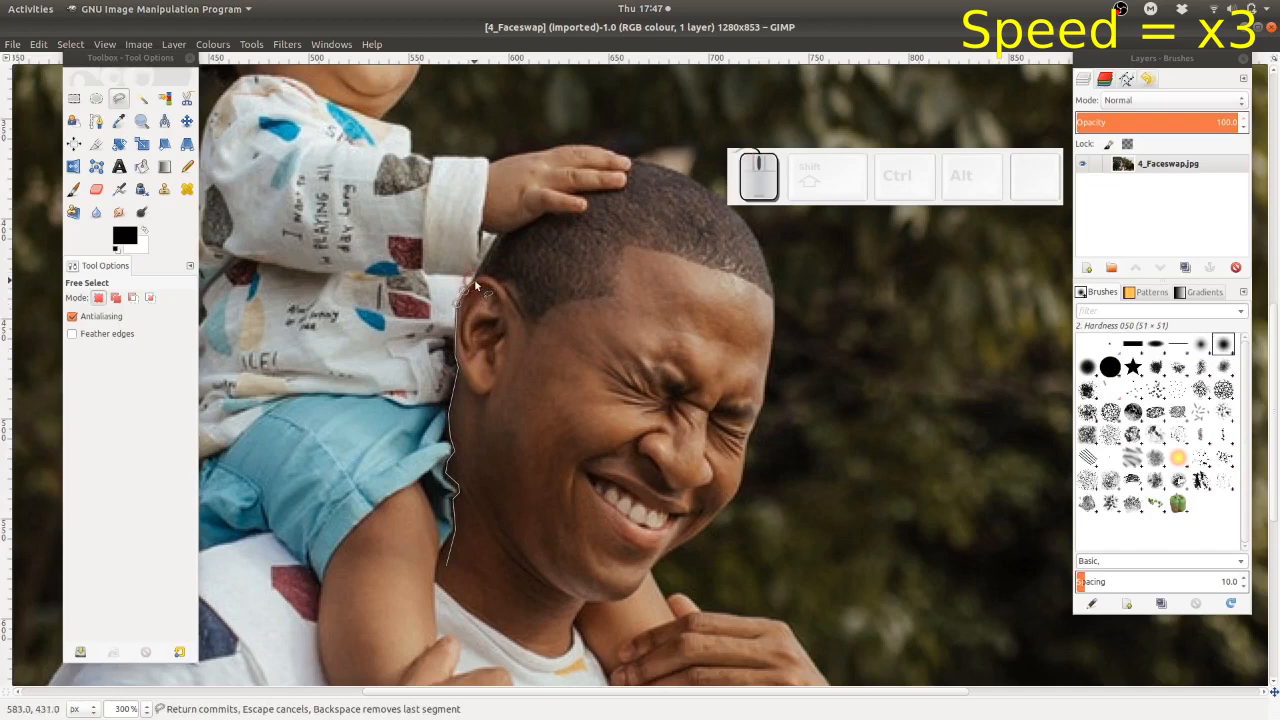
{"action": "left_click", "coordinate": [498, 232]}
{"action": "mouse_move", "coordinate": [528, 188]}
{"action": "left_mouse_down"}
{"action": "mouse_move", "coordinate": [571, 164]}
{"action": "mouse_move", "coordinate": [624, 162]}
{"action": "left_mouse_up"}
{"action": "left_click", "coordinate": [680, 173]}
{"action": "left_click", "coordinate": [706, 188]}
{"action": "left_click", "coordinate": [729, 204]}
{"action": "left_click", "coordinate": [751, 234]}
{"action": "left_click", "coordinate": [777, 290]}
{"action": "left_click", "coordinate": [771, 352]}
{"action": "left_click", "coordinate": [765, 380]}
{"action": "left_click", "coordinate": [760, 408]}
{"action": "left_click", "coordinate": [738, 487]}
{"action": "left_click", "coordinate": [716, 515]}
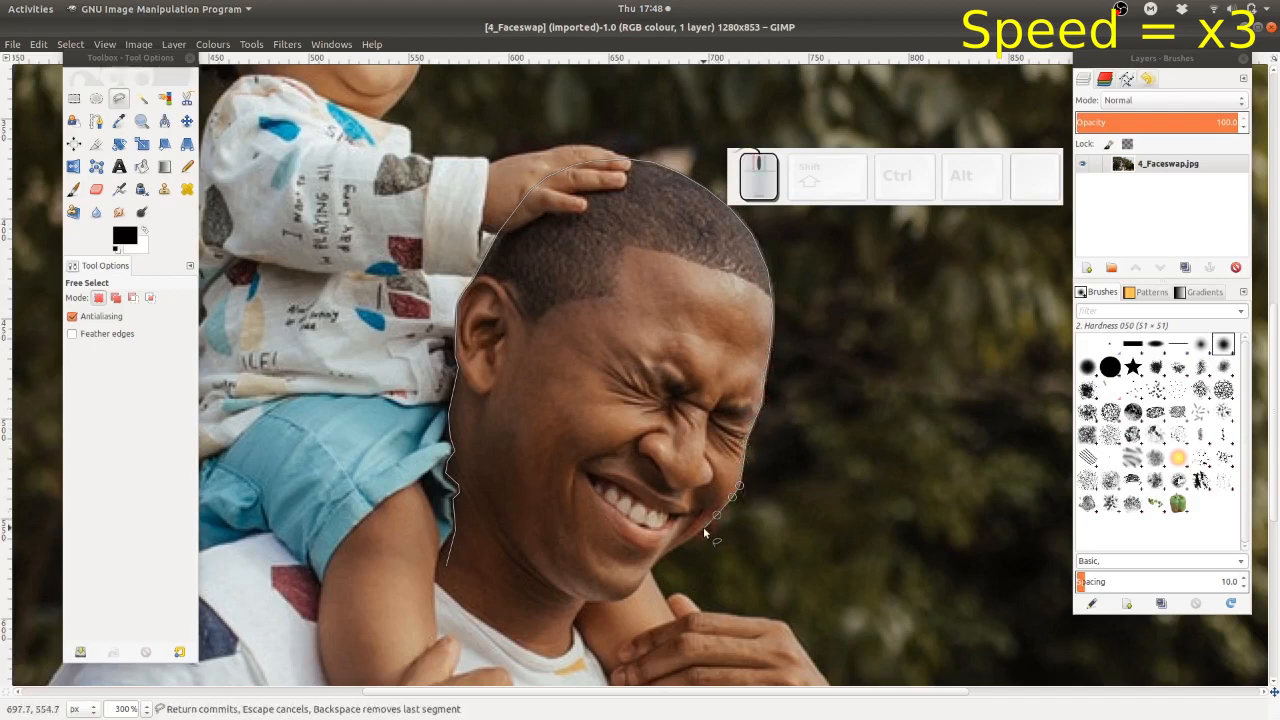
{"action": "left_click", "coordinate": [661, 555]}
{"action": "left_click", "coordinate": [625, 596]}
{"action": "left_click", "coordinate": [586, 600]}
{"action": "left_click", "coordinate": [570, 626]}
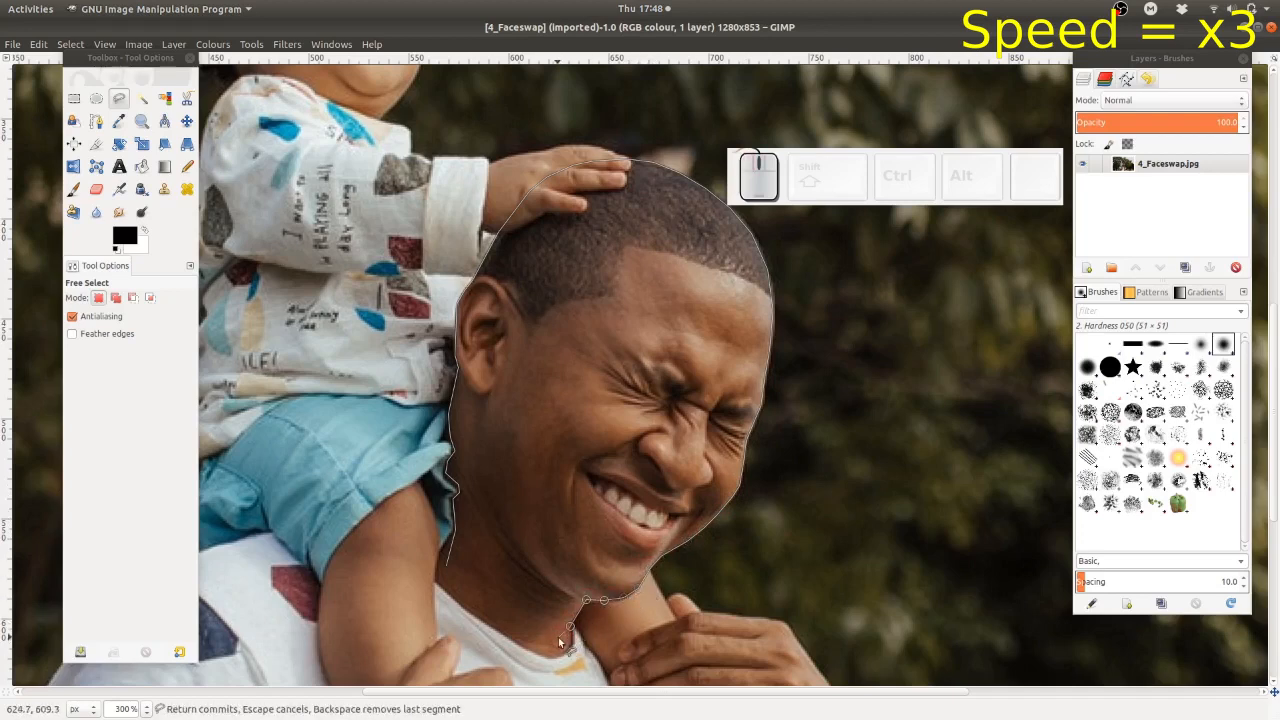
{"action": "left_click", "coordinate": [448, 566]}
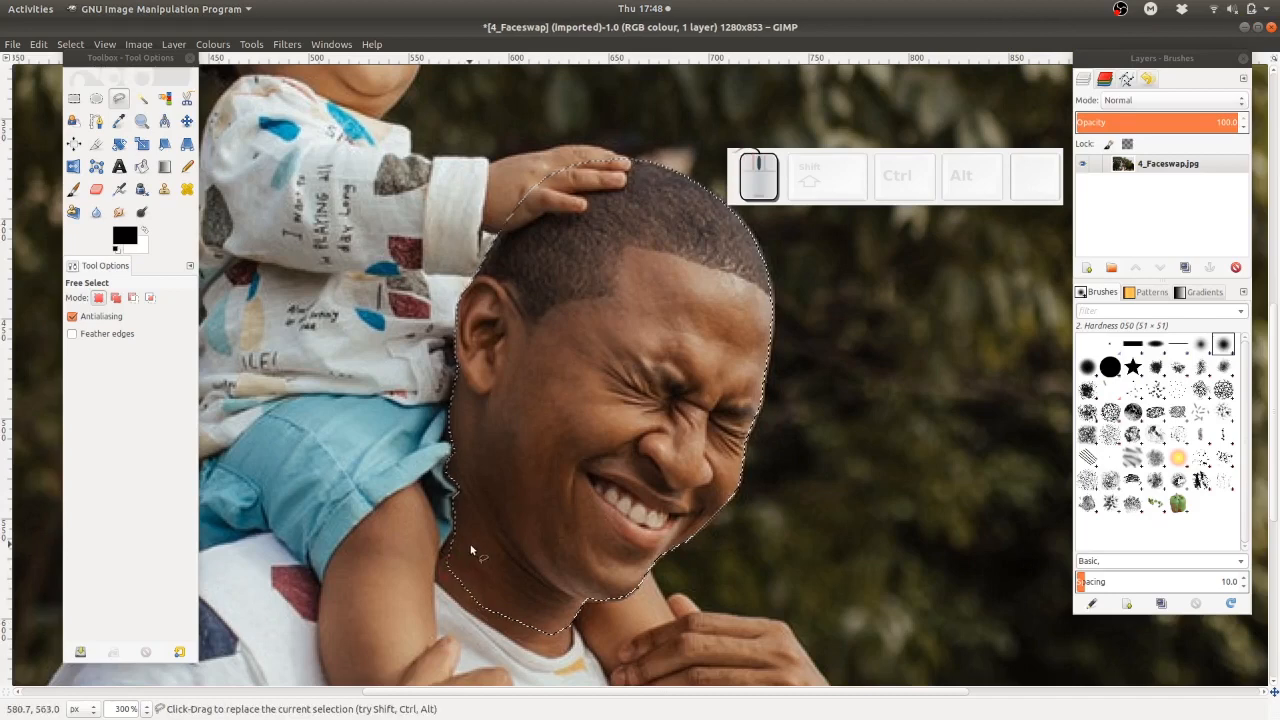
- Copy the selected head, paste it, and turn the floating selection into a new layer
{"action": "key", "text": "ctrl+c"}
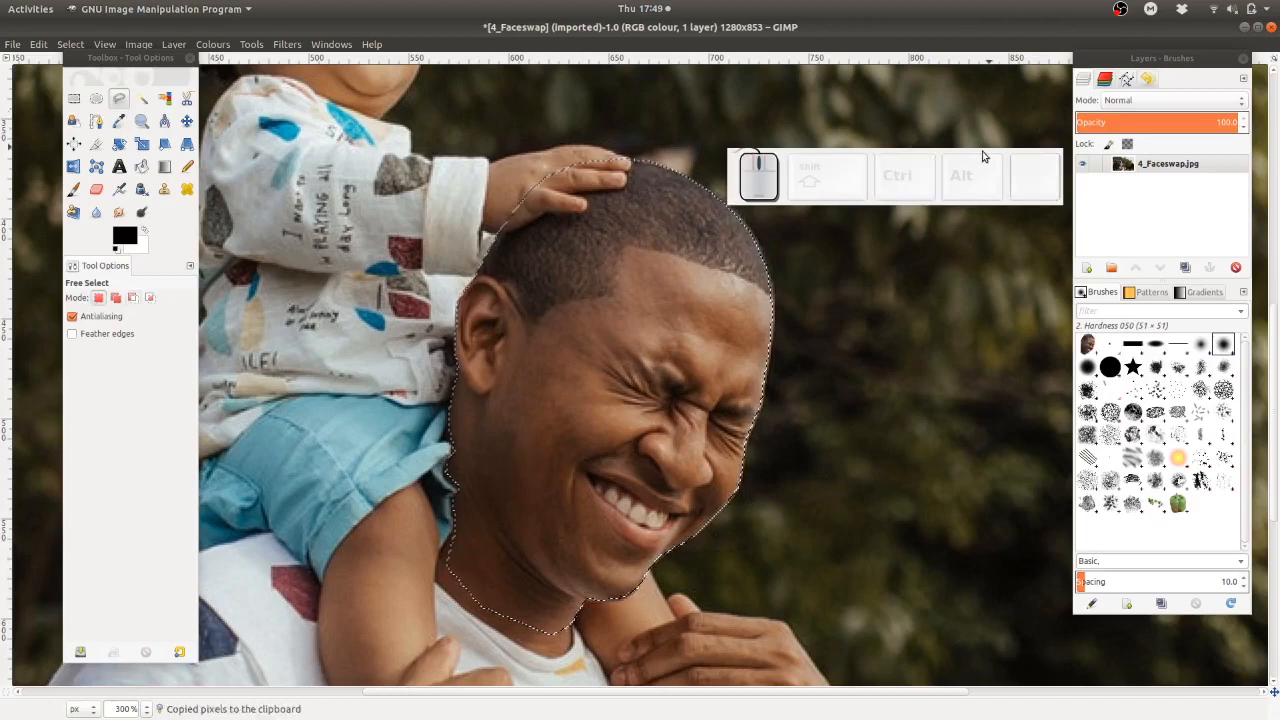
{"action": "key", "text": "ctrl+v"}
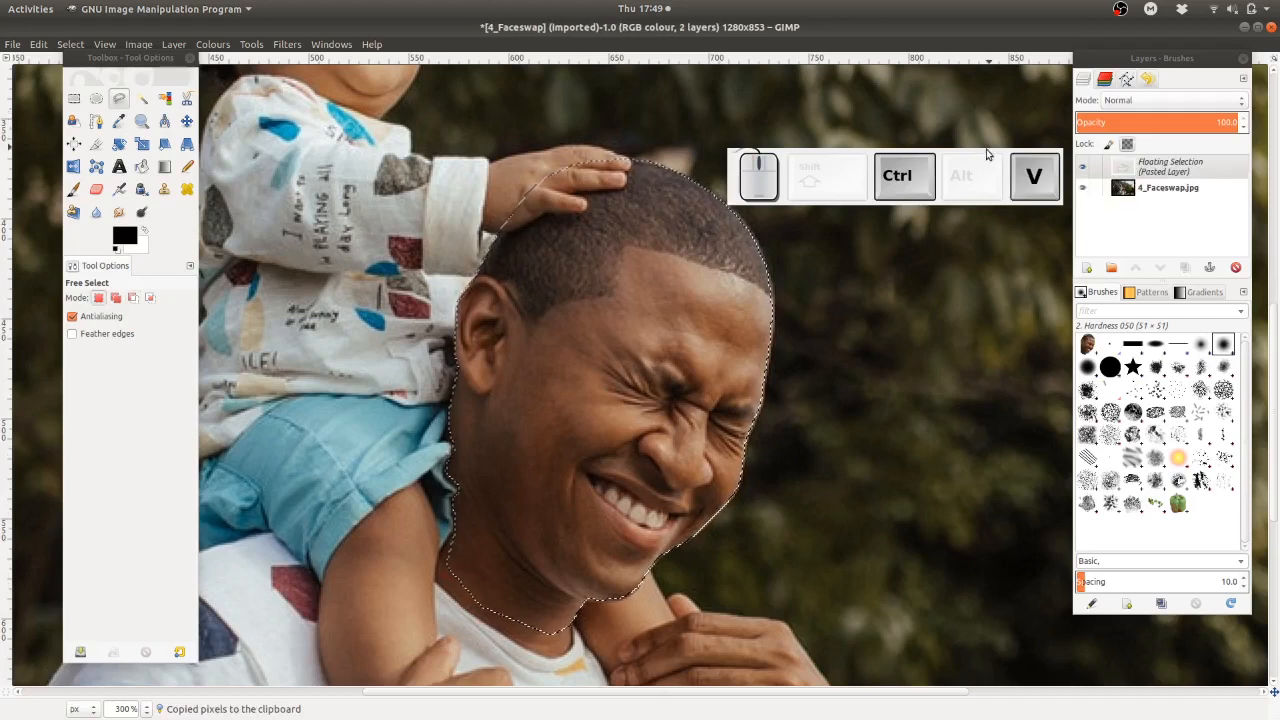
{"action": "right_click", "coordinate": [1127, 171]}
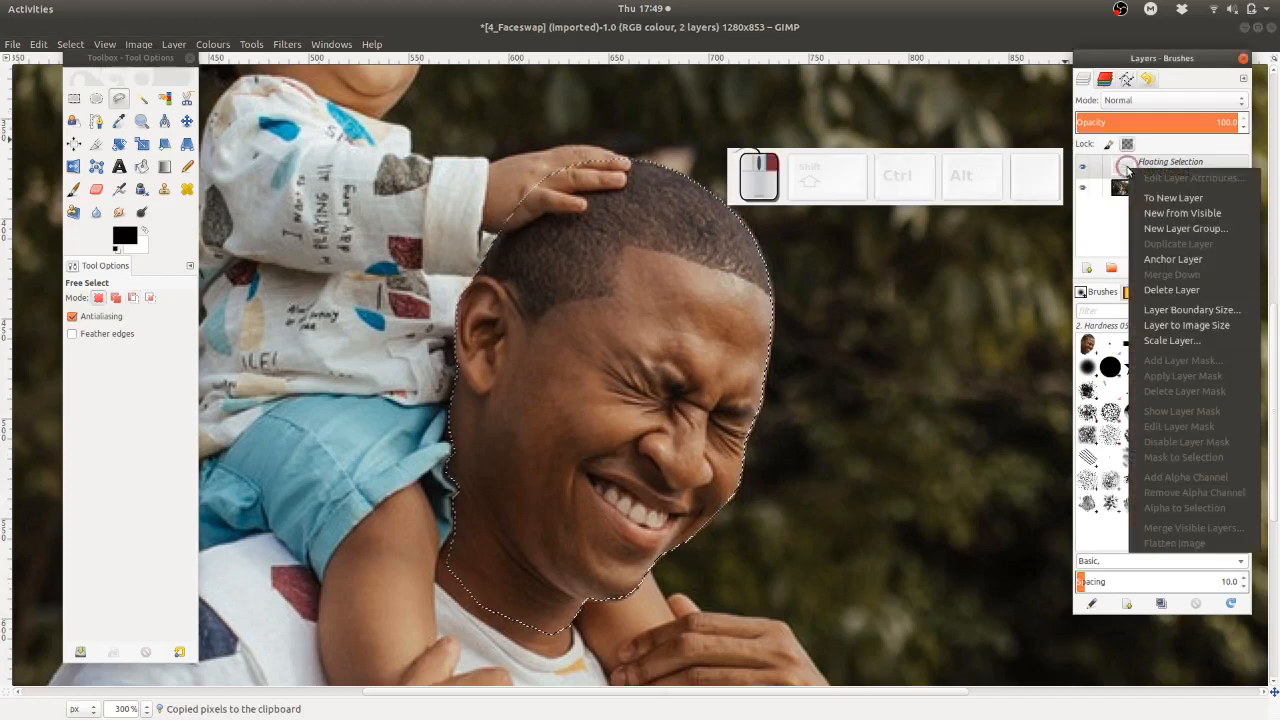
{"action": "left_click", "coordinate": [1172, 198]}
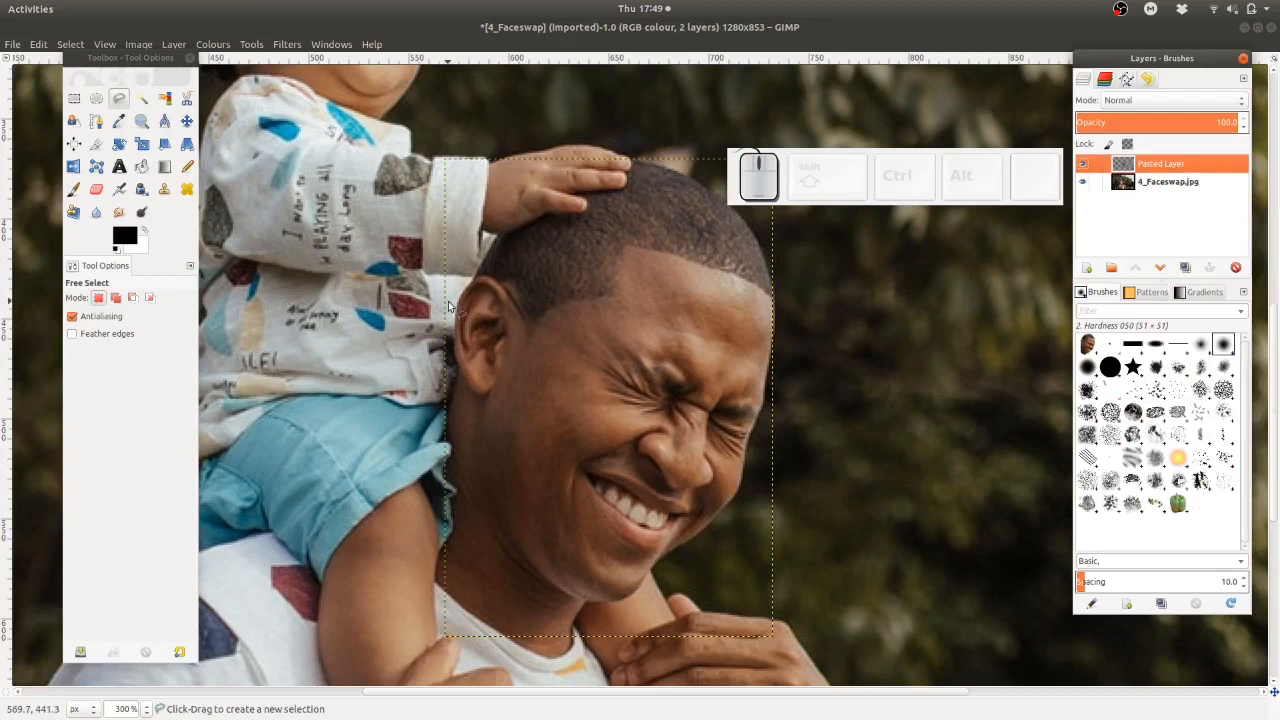
- Rename the pasted head layer as "Dad face"
{"action": "double_click", "coordinate": [1177, 163]}
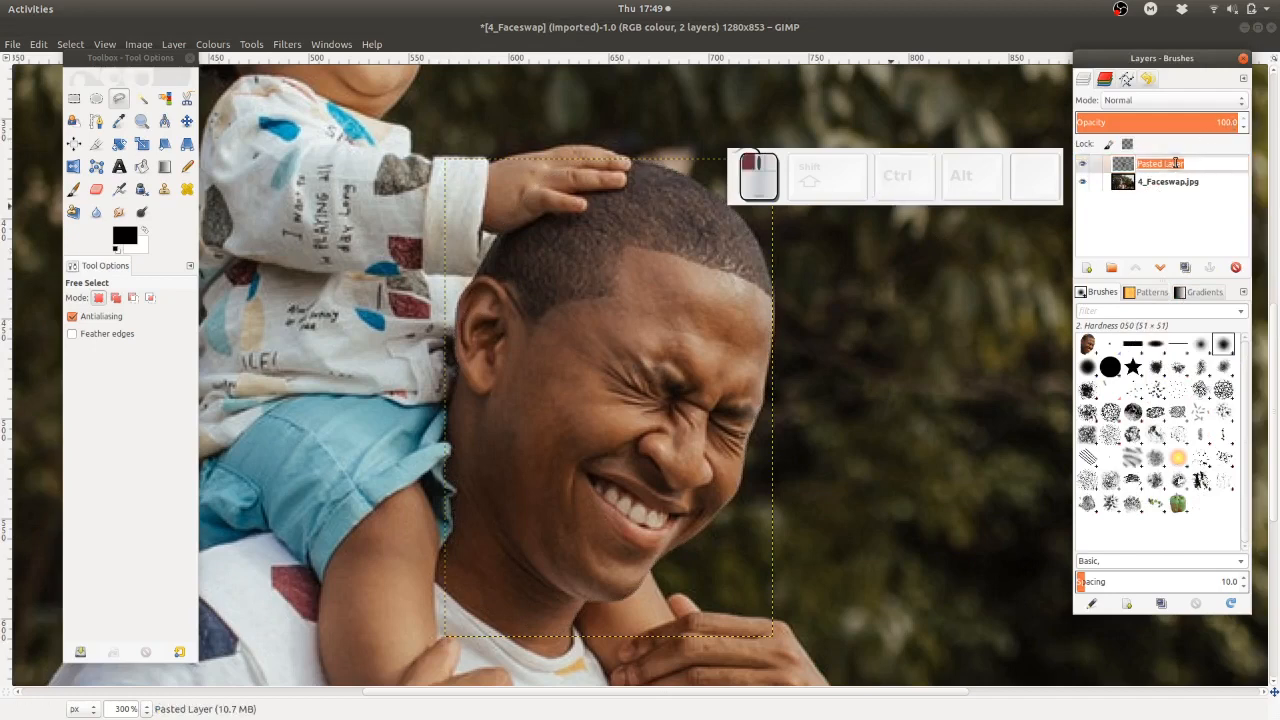
{"action": "type", "text": "Dad"}
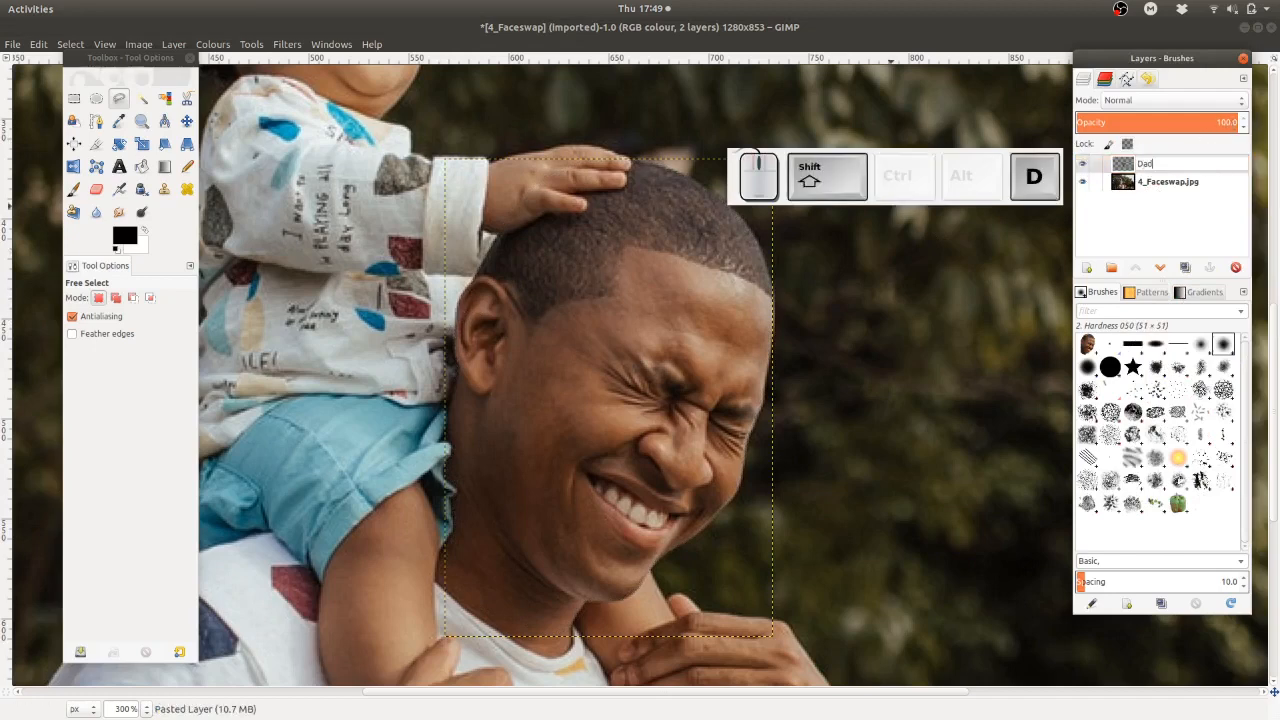
{"action": "type", "text": " Face"}
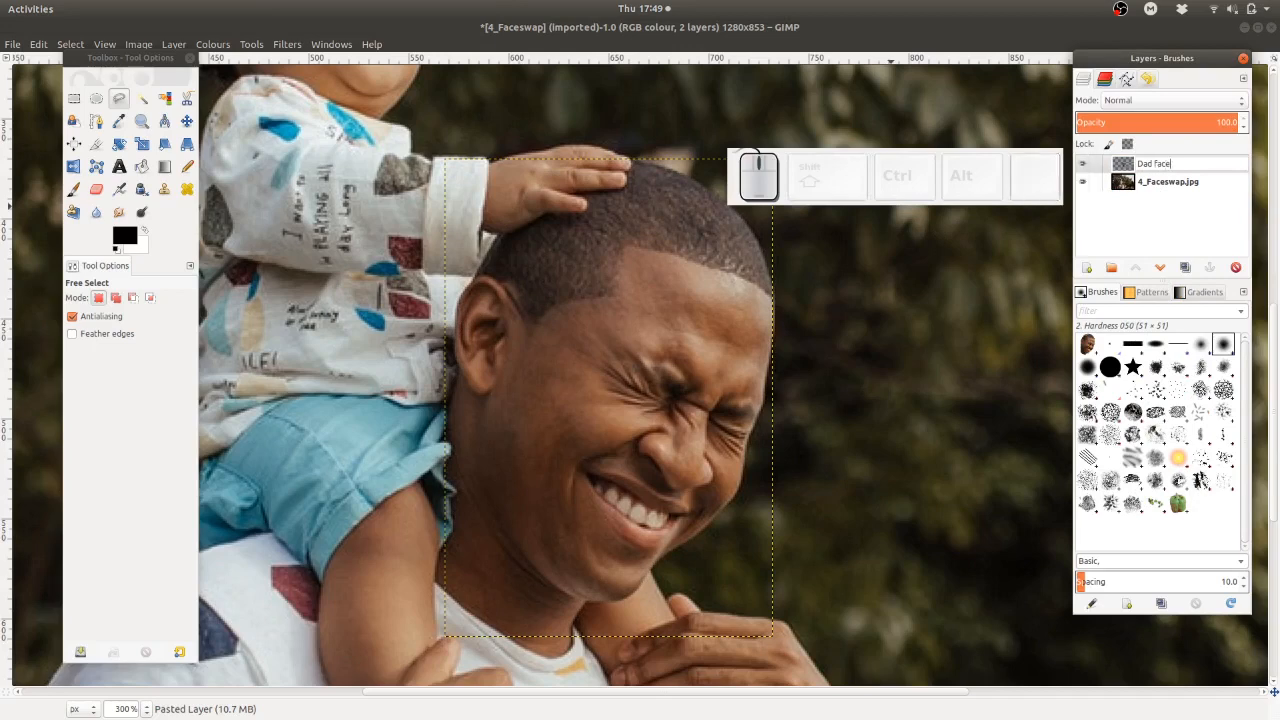
{"action": "key", "text": "Return"}
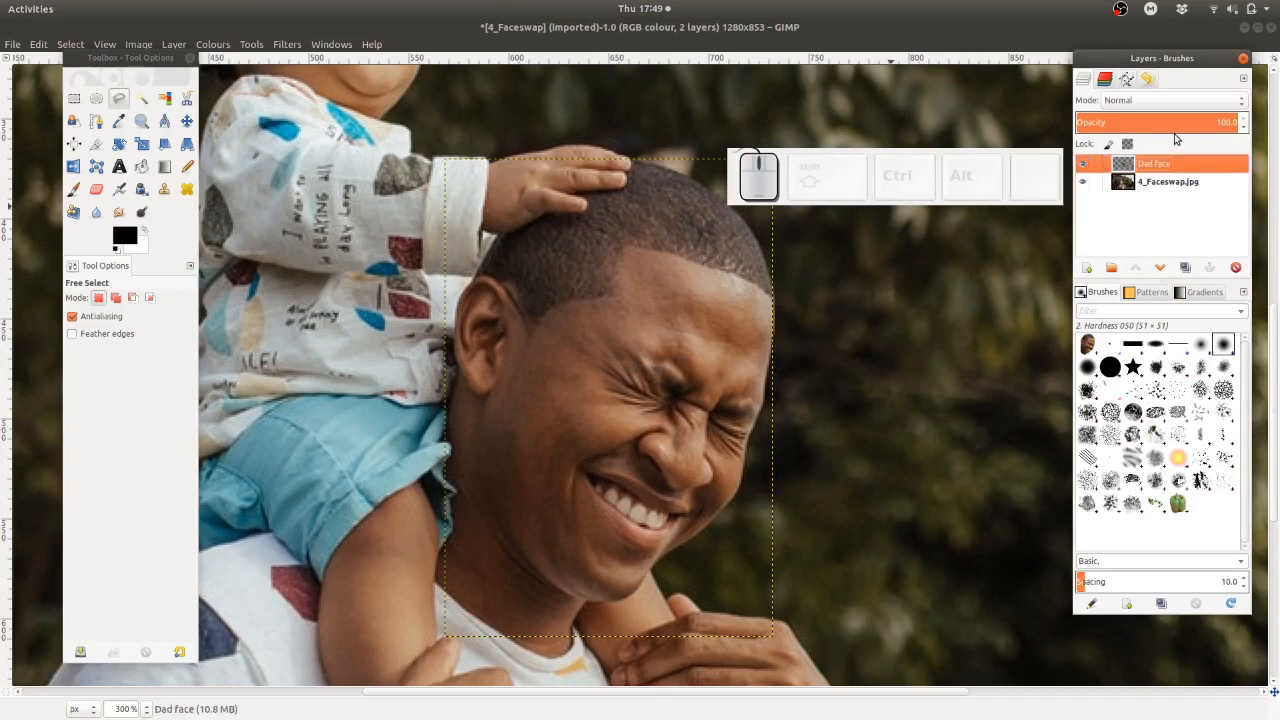
- Lower the Dad face layer's opacity to 53.5 and move the head copy up beside the child's face
{"action": "left_click_drag", "start_coordinate": [1206, 123], "coordinate": [1163, 123]}
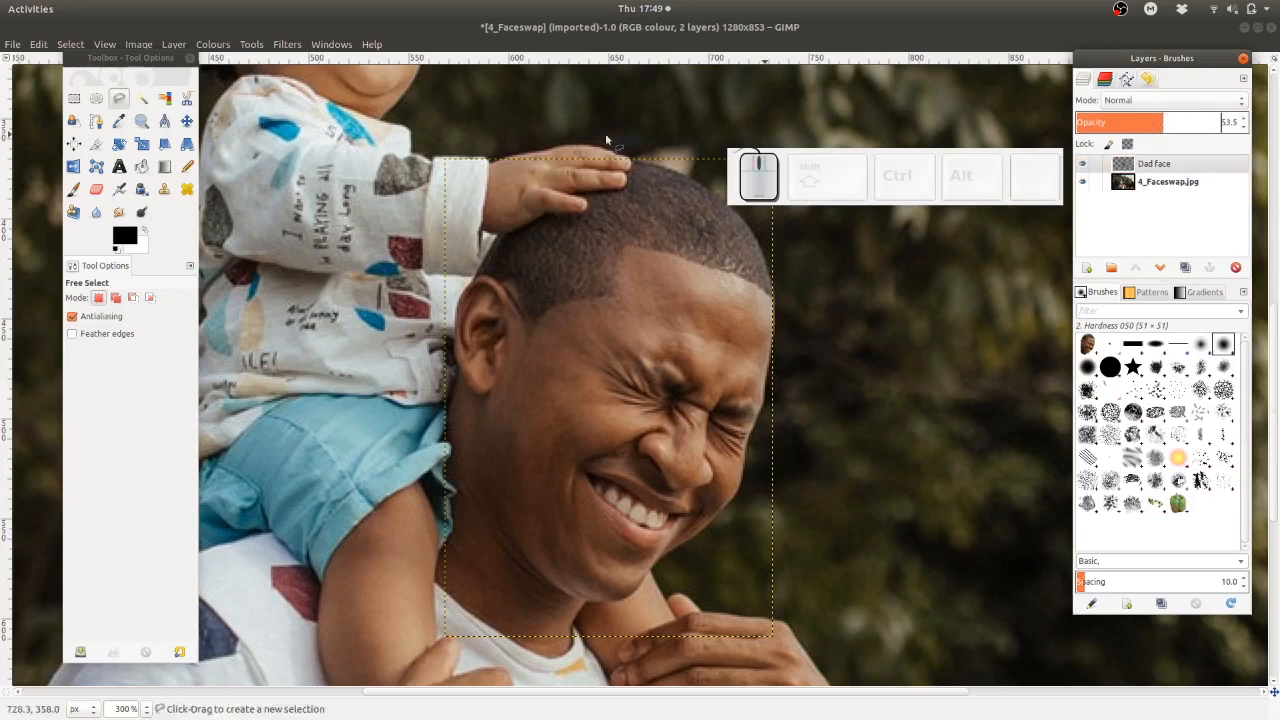
{"action": "left_click", "coordinate": [186, 121]}
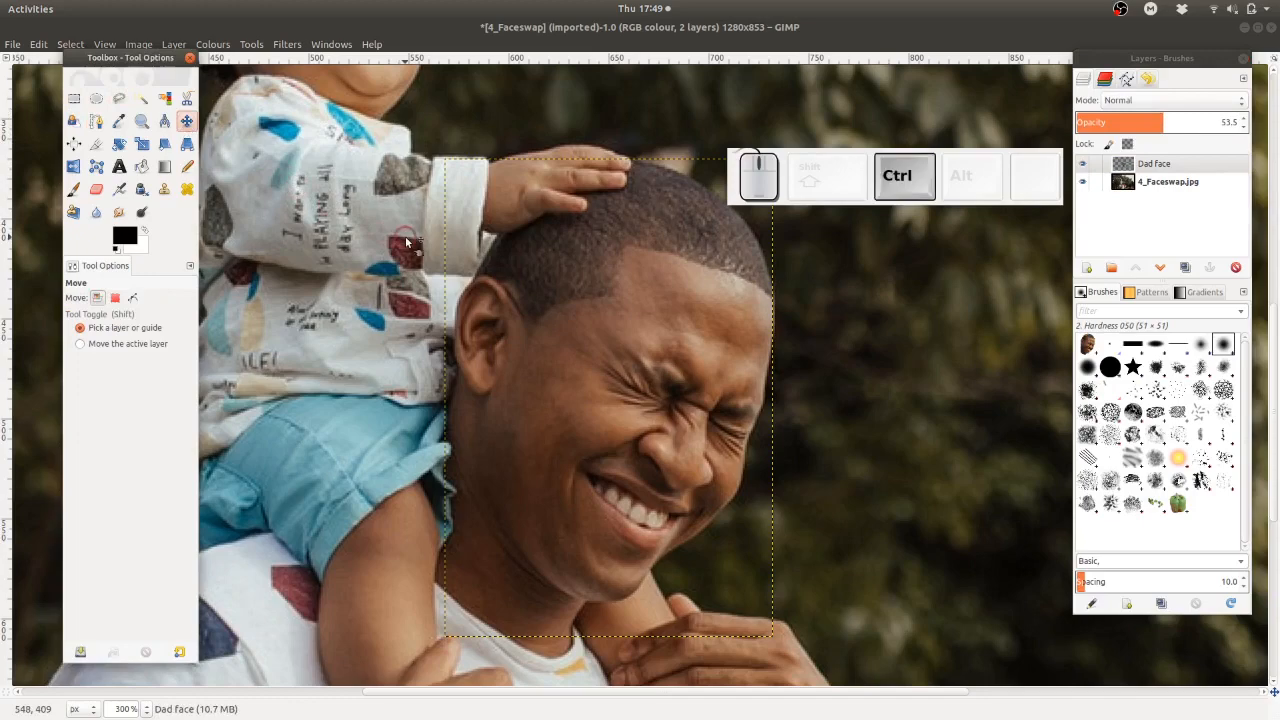
{"action": "scroll", "coordinate": [405, 243], "scroll_direction": "down", "scroll_amount": 1, "text": "ctrl"}
{"action": "scroll", "coordinate": [405, 243], "scroll_direction": "down", "scroll_amount": 2, "text": "ctrl"}
{"action": "scroll", "coordinate": [405, 243], "scroll_direction": "up", "scroll_amount": 1, "text": "ctrl"}
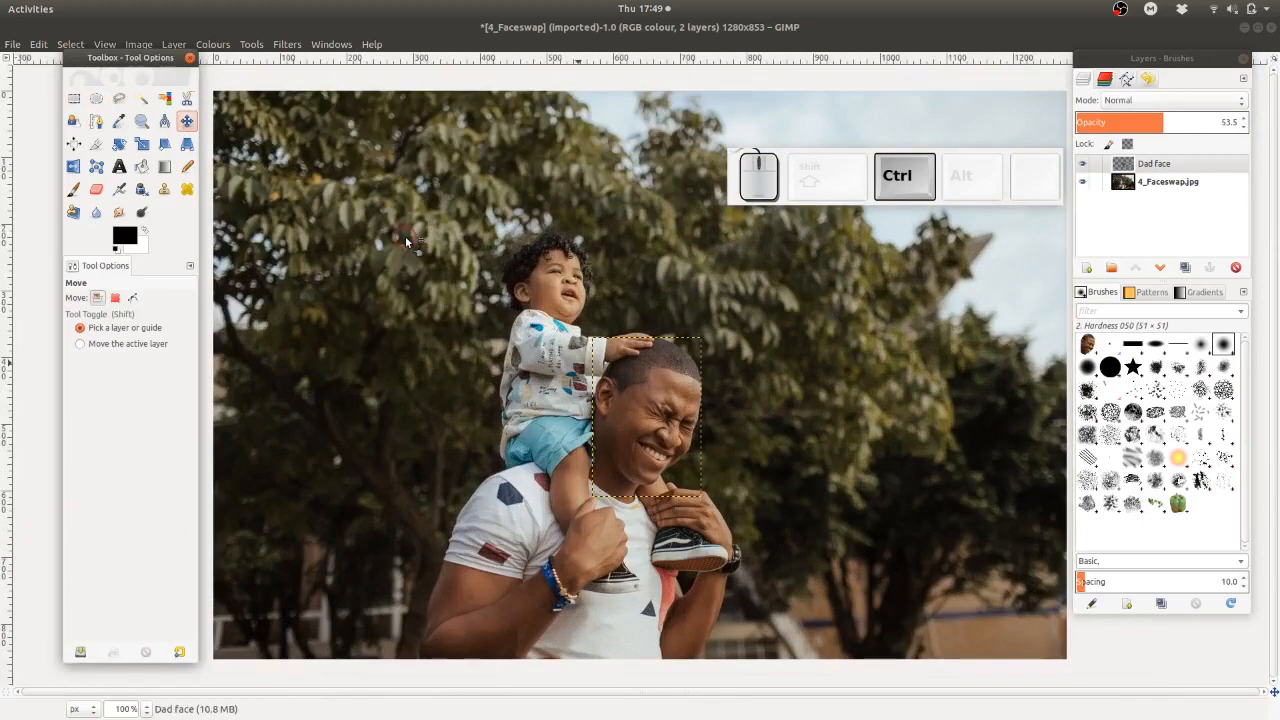
{"action": "scroll", "coordinate": [666, 271], "scroll_direction": "up", "scroll_amount": 1, "text": "ctrl"}
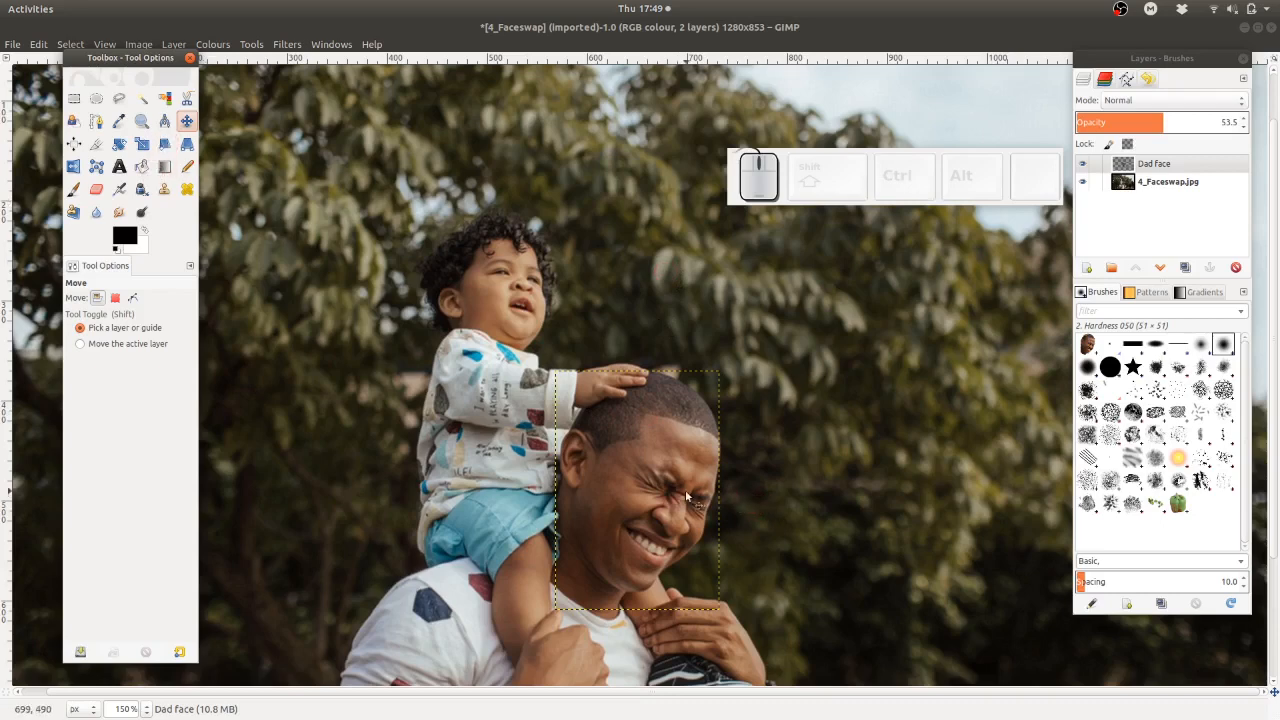
{"action": "left_click_drag", "start_coordinate": [686, 492], "coordinate": [656, 296]}
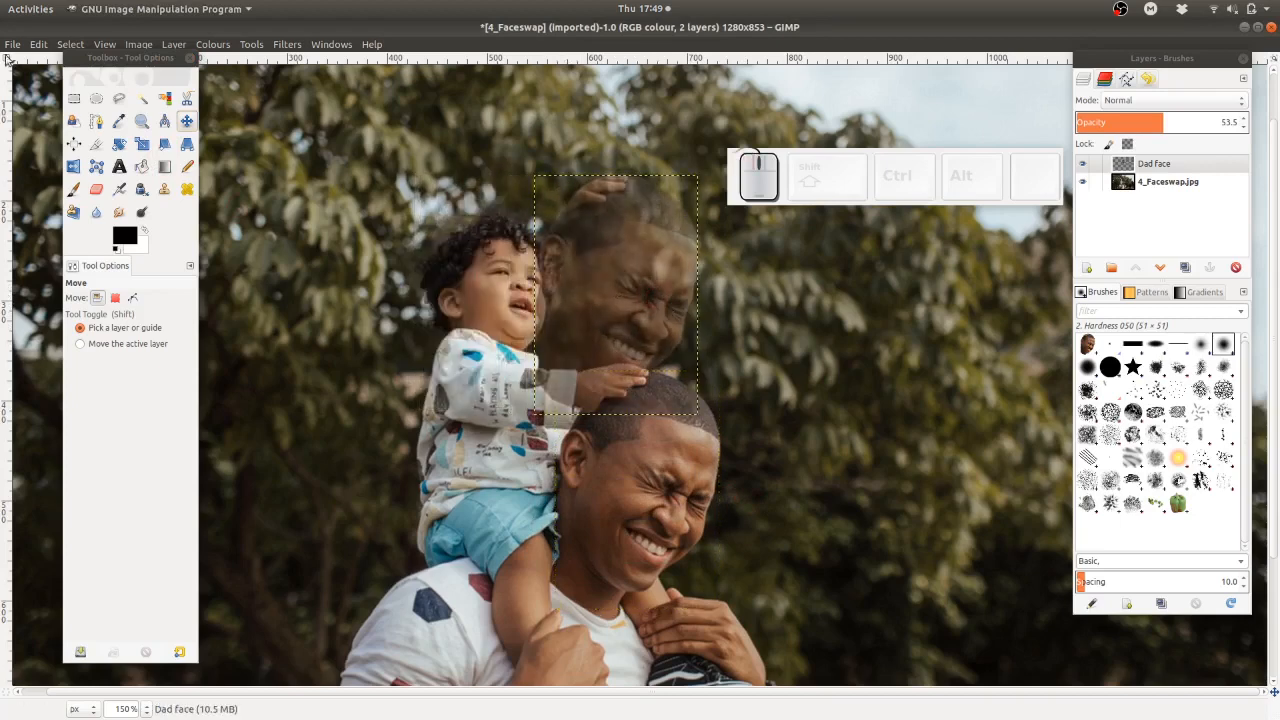
- Rotate the Dad face layer by -25.71 degrees so the head is more upright
{"action": "left_click", "coordinate": [119, 144]}
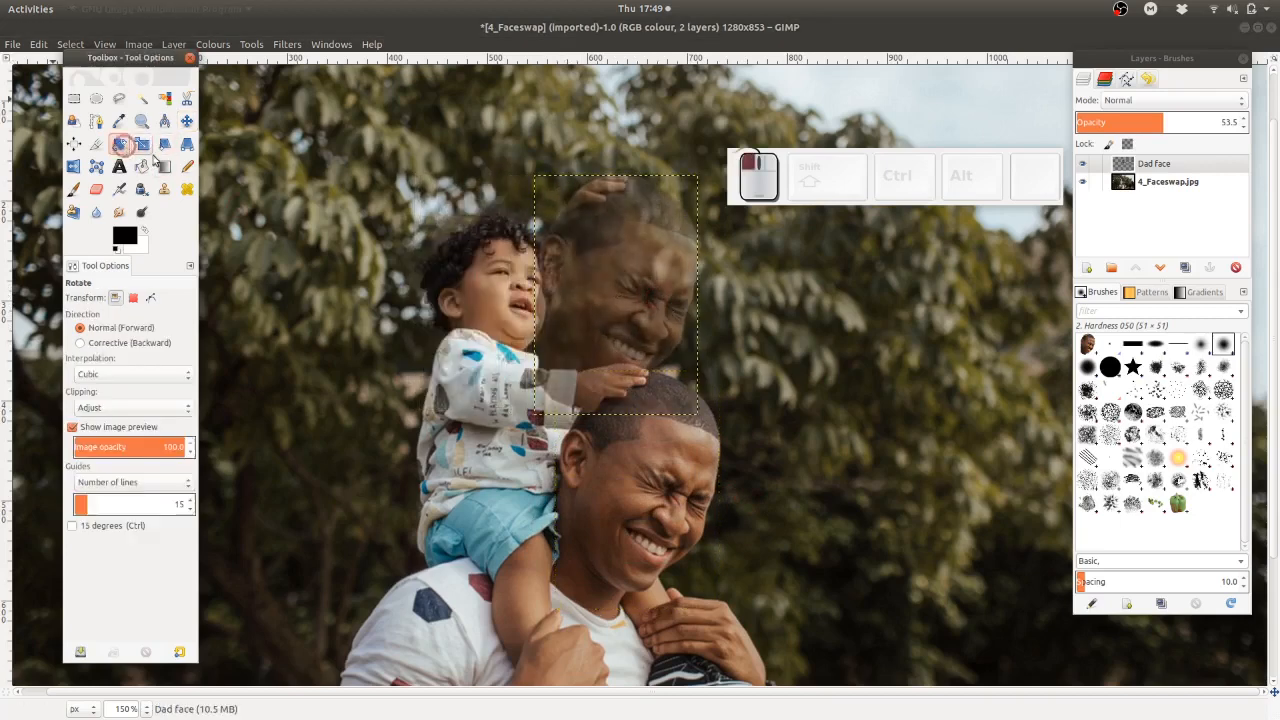
{"action": "left_click", "coordinate": [612, 263]}
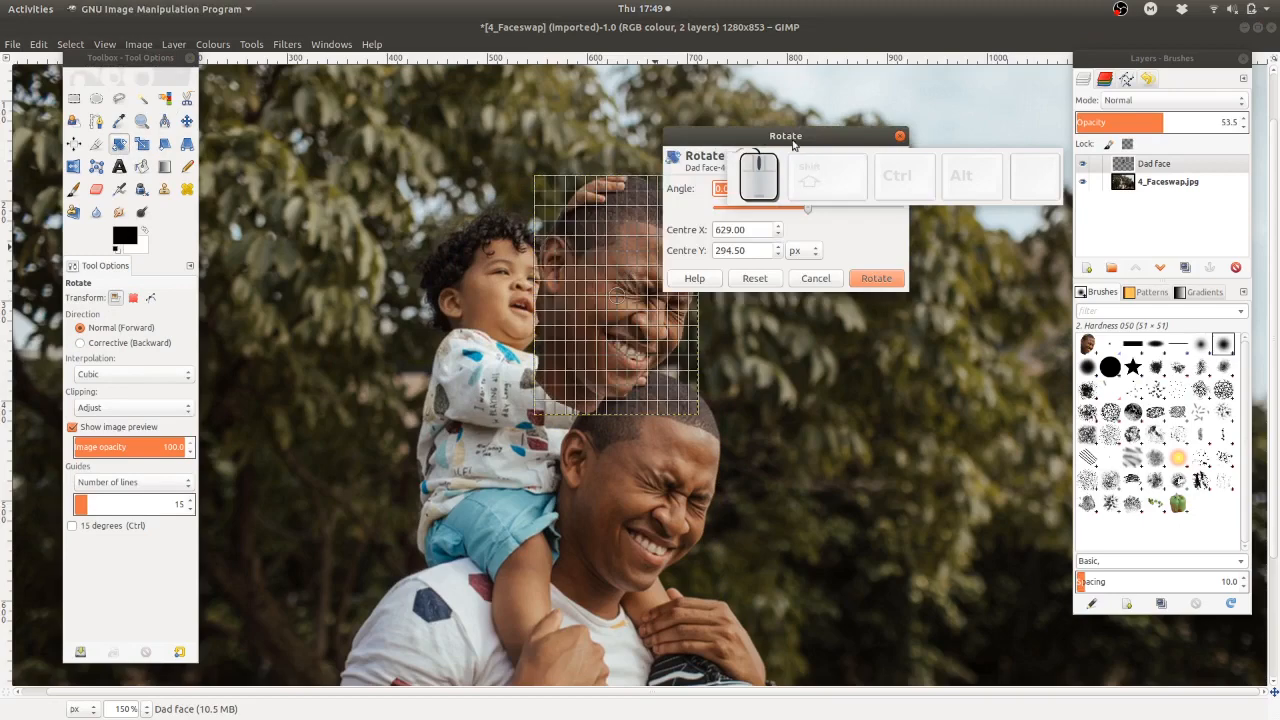
{"action": "left_click_drag", "start_coordinate": [793, 145], "coordinate": [849, 241]}
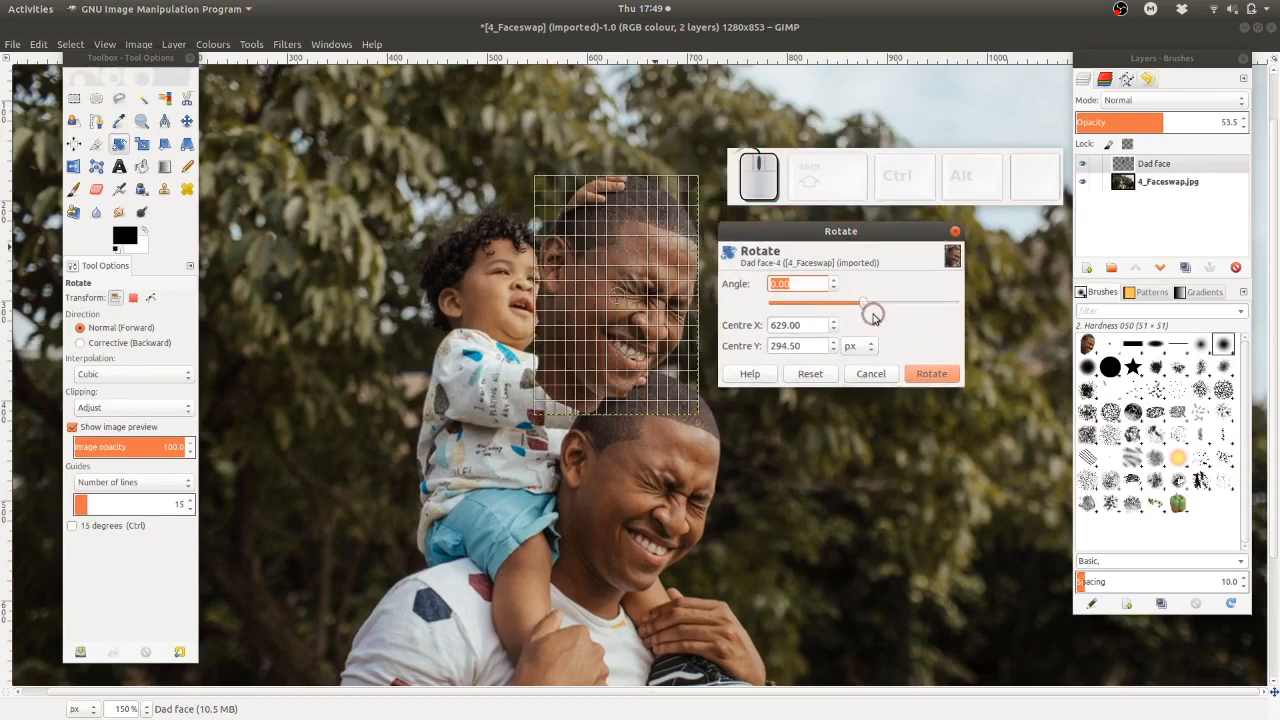
{"action": "left_click_drag", "start_coordinate": [866, 306], "coordinate": [852, 306]}
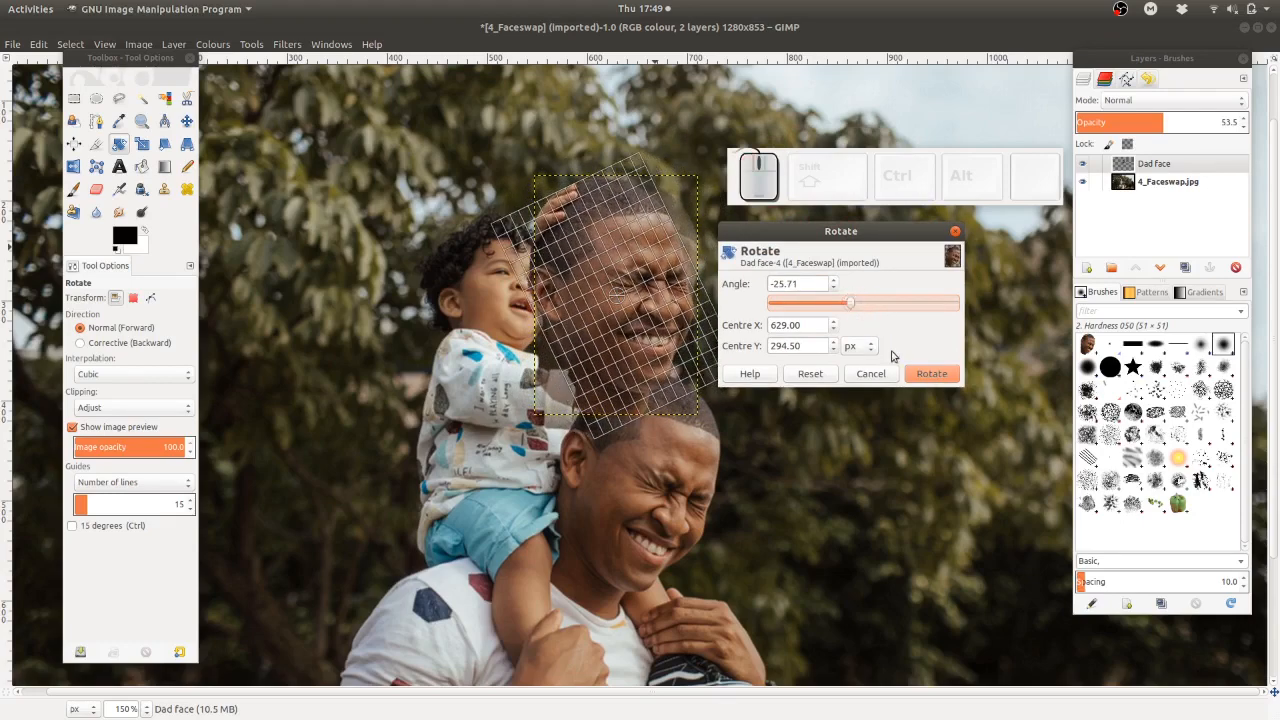
{"action": "left_click", "coordinate": [932, 375]}
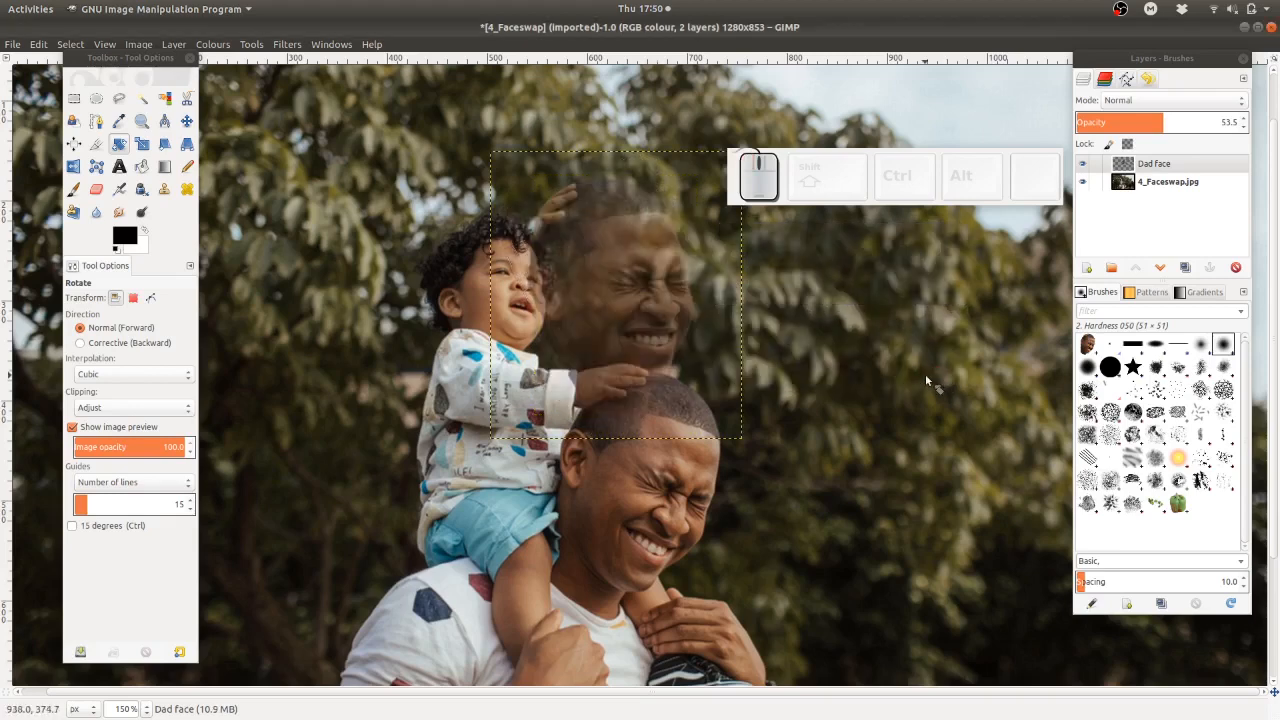
- Scale the Dad face layer to 201 × 190 pixels, fitting it over the child's head
{"action": "left_click", "coordinate": [143, 145]}
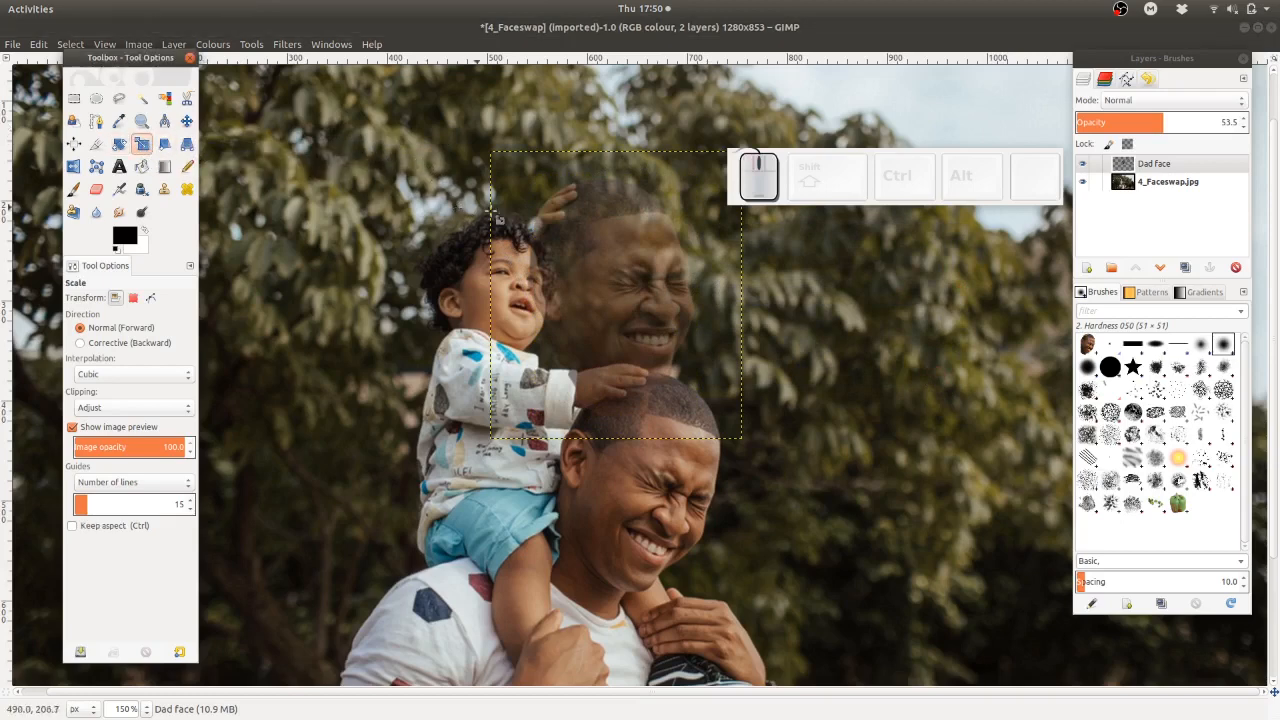
{"action": "left_click", "coordinate": [586, 262]}
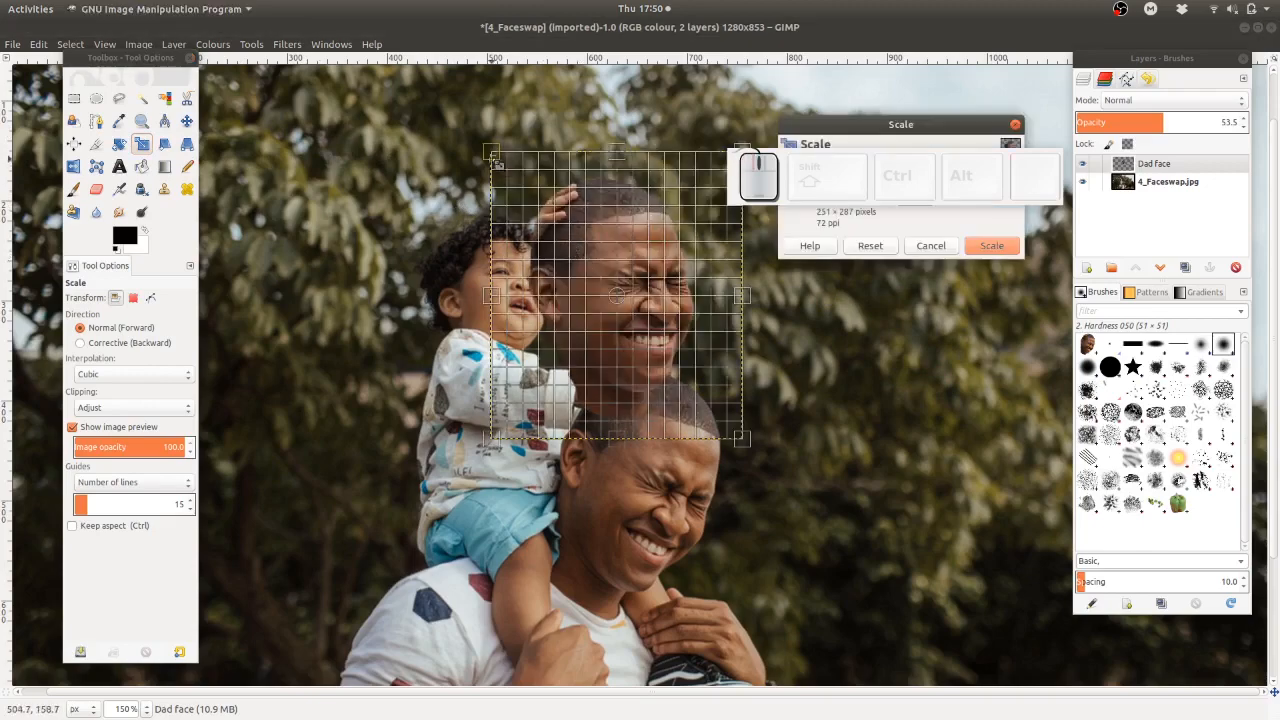
{"action": "left_click_drag", "start_coordinate": [457, 164], "coordinate": [383, 183]}
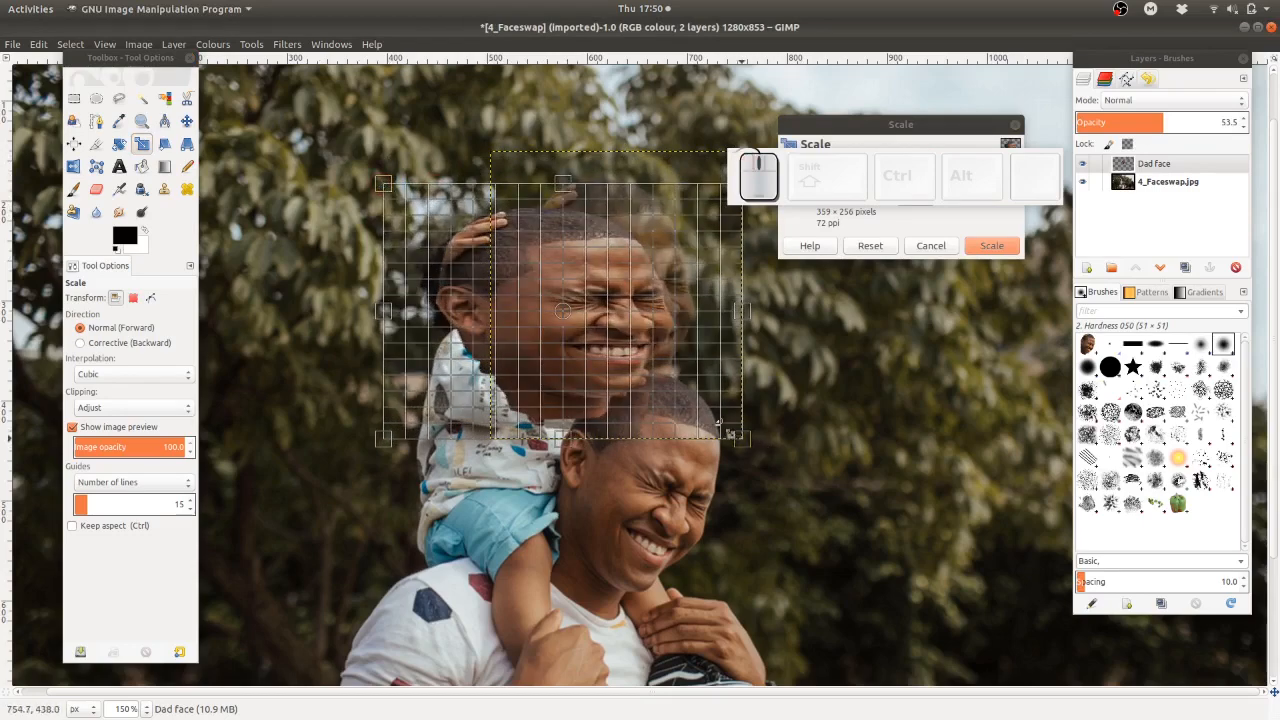
{"action": "left_click_drag", "start_coordinate": [718, 423], "coordinate": [598, 328]}
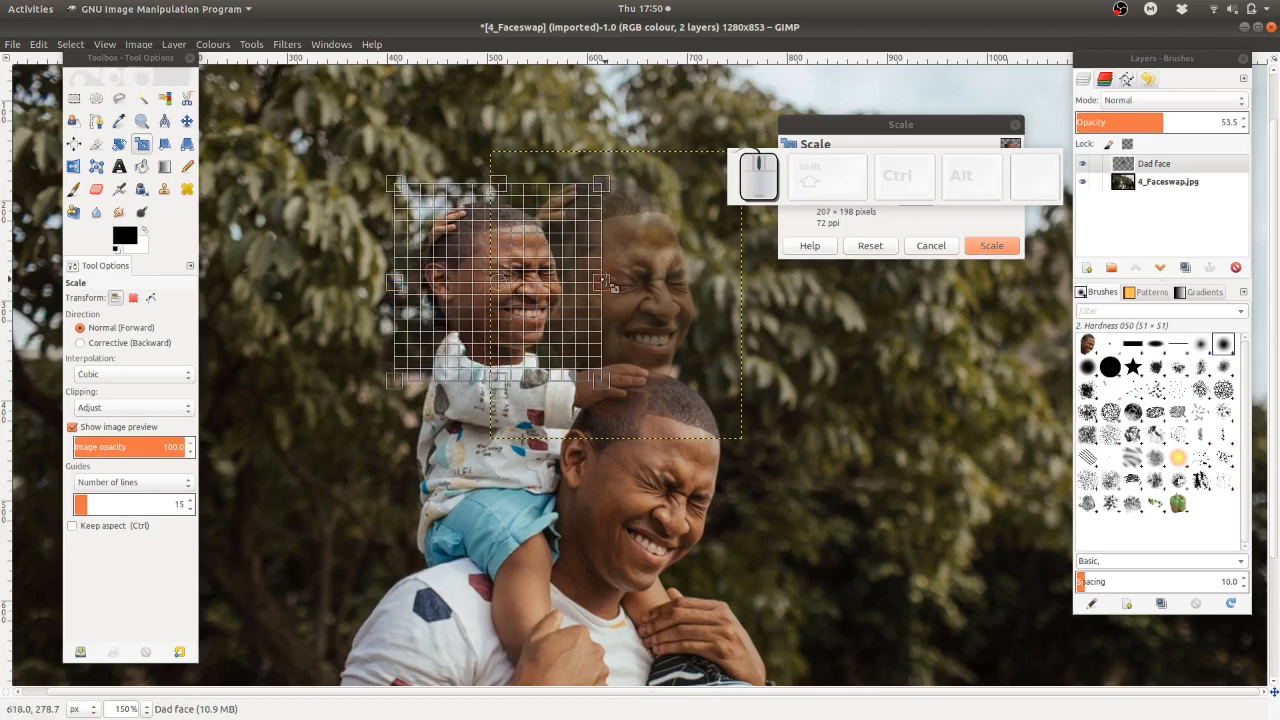
{"action": "left_click_drag", "start_coordinate": [598, 280], "coordinate": [596, 268]}
{"action": "left_click_drag", "start_coordinate": [592, 184], "coordinate": [589, 195]}
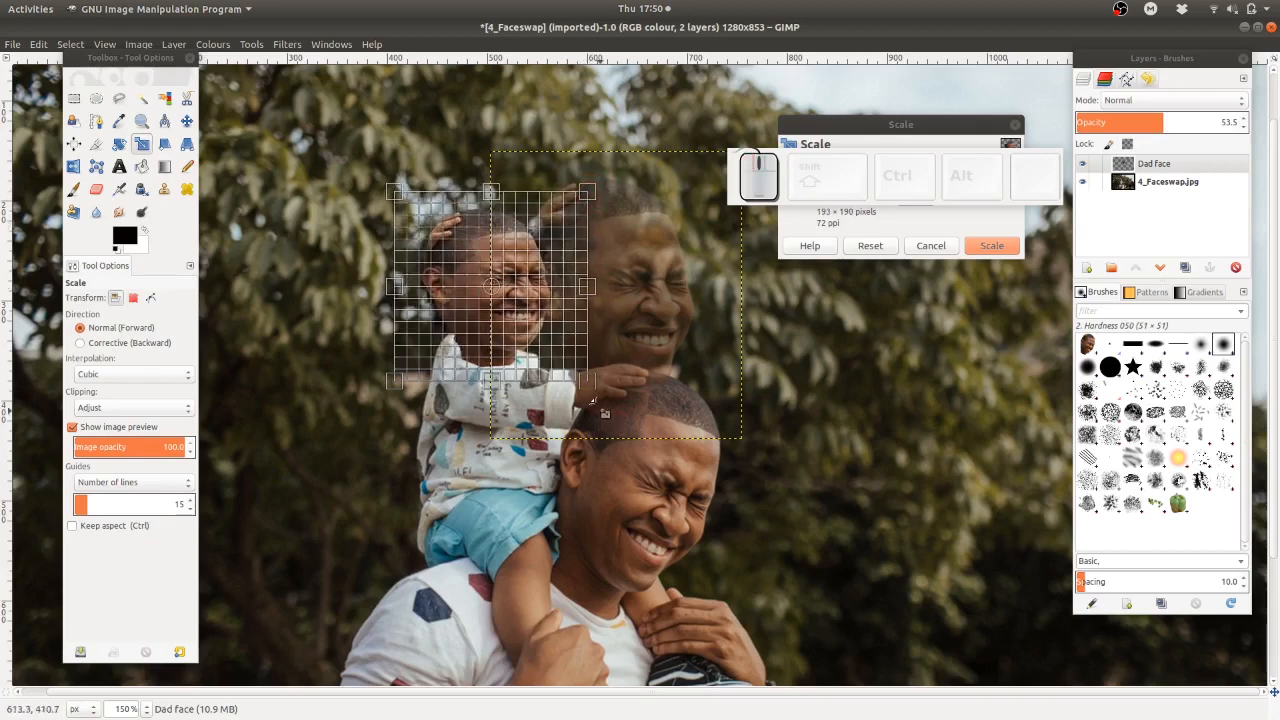
{"action": "left_click_drag", "start_coordinate": [585, 380], "coordinate": [592, 380]}
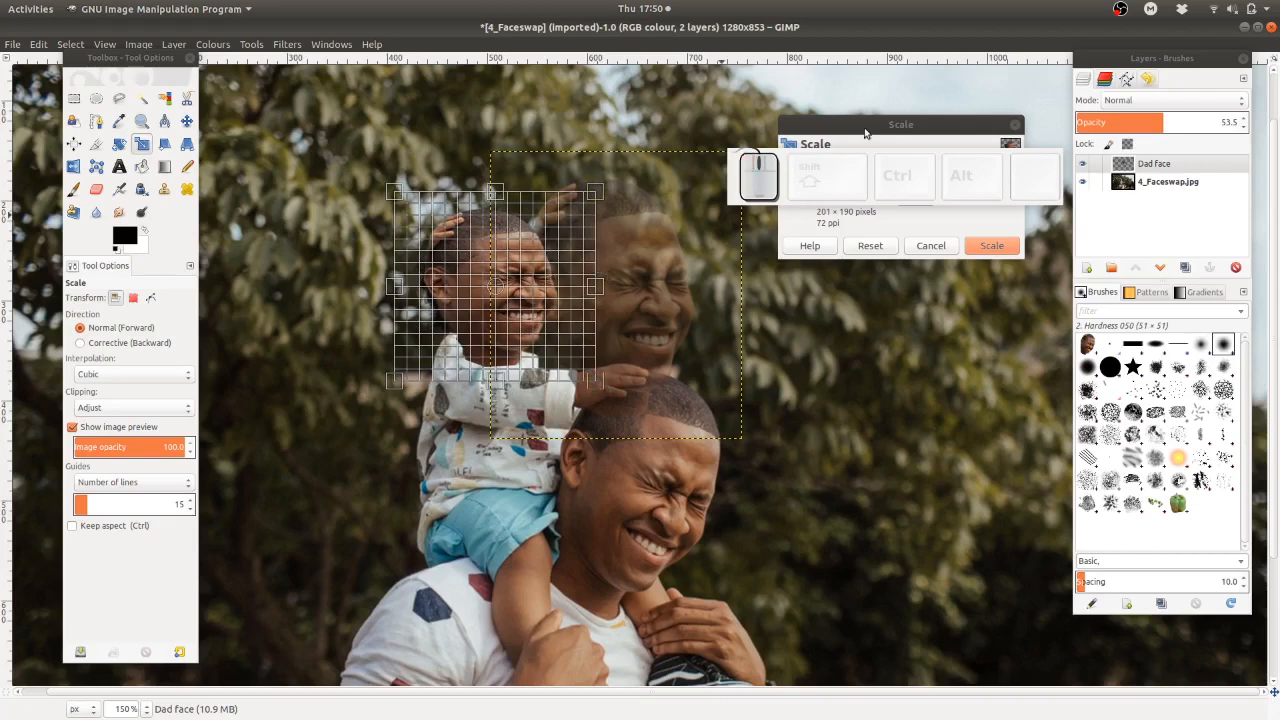
{"action": "left_click_drag", "start_coordinate": [866, 133], "coordinate": [744, 253]}
{"action": "left_click", "coordinate": [866, 367]}
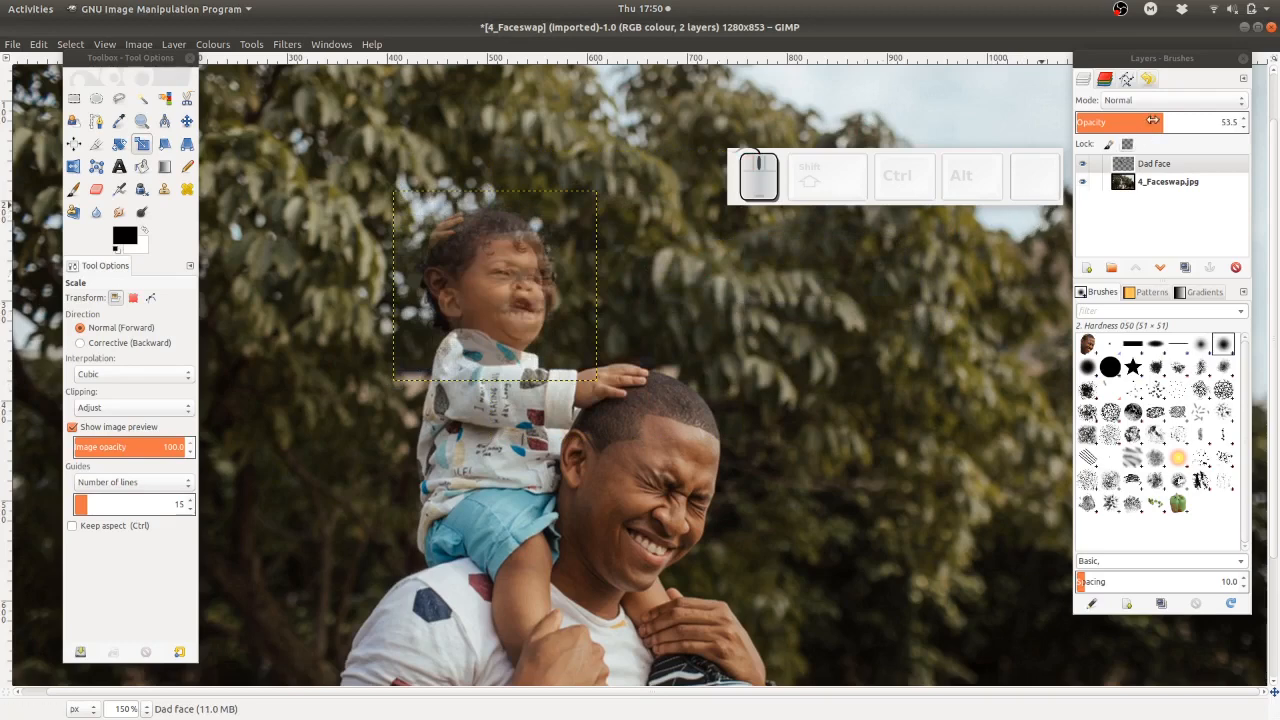
- Restore the Dad face layer's opacity to 100 and hide the layer
{"action": "left_click_drag", "start_coordinate": [1171, 122], "coordinate": [1275, 121]}
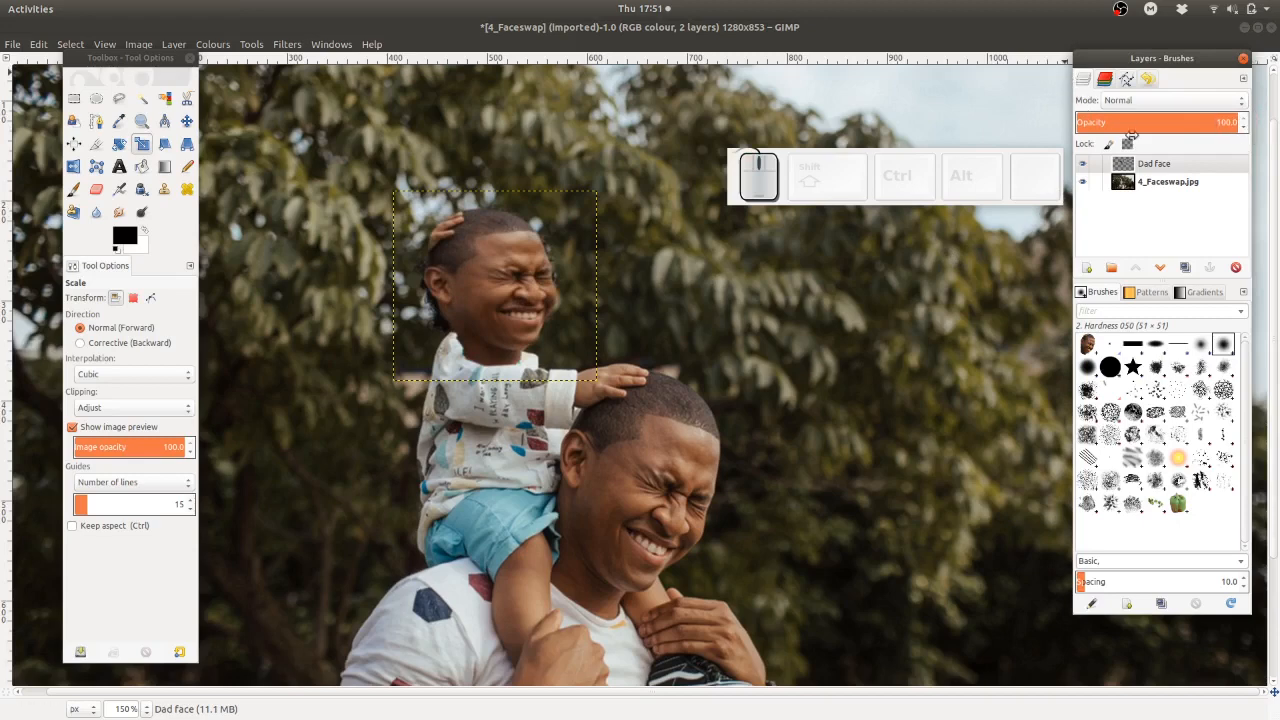
{"action": "left_click", "coordinate": [1083, 165]}
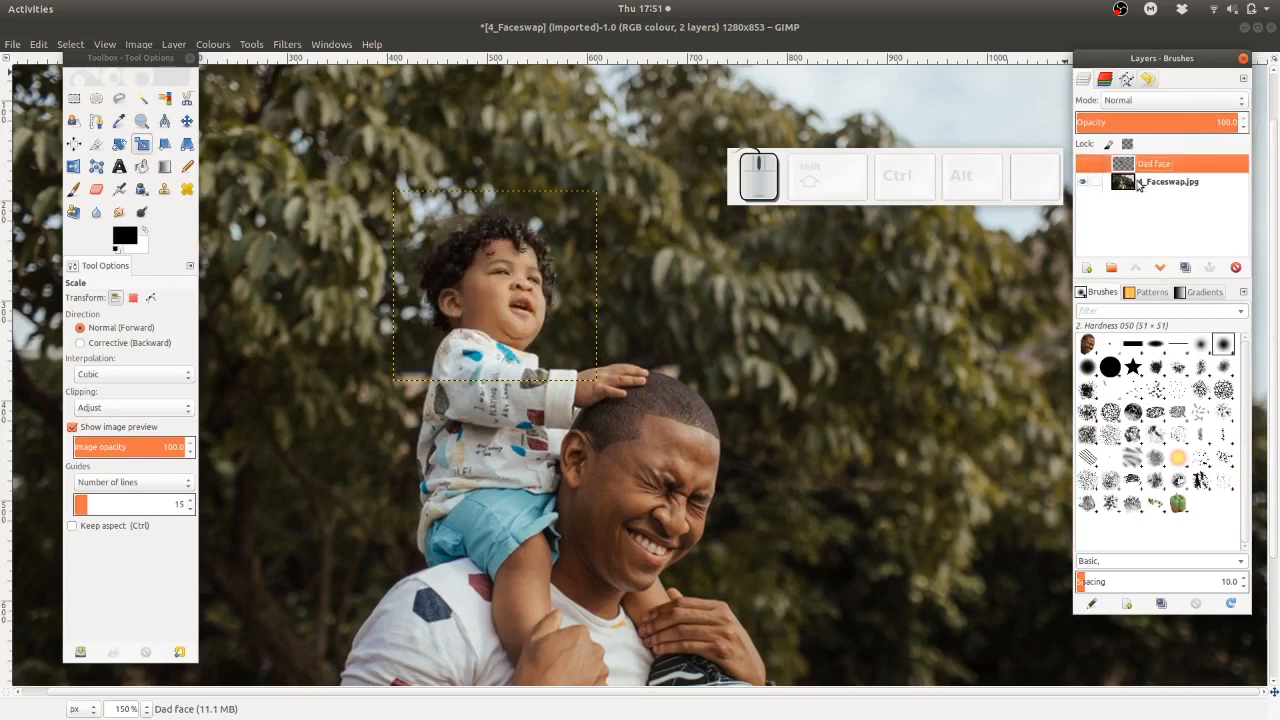
- On the 4_Faceswap.jpg layer, outline the child's shoulder with Free Select, following the shirt's neckline and closing the selection across the upper sleeve
{"action": "left_click", "coordinate": [1138, 185]}
{"action": "key", "text": "f"}
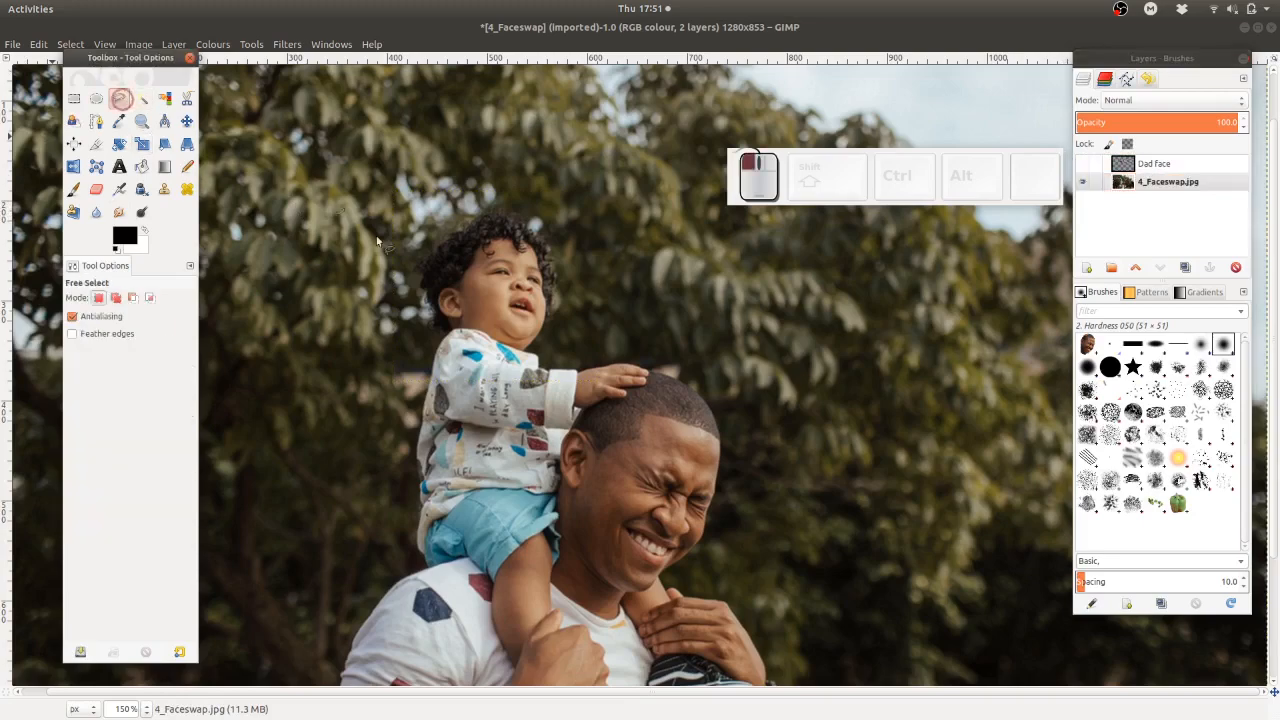
{"action": "scroll", "coordinate": [462, 352], "scroll_direction": "up", "scroll_amount": 2}
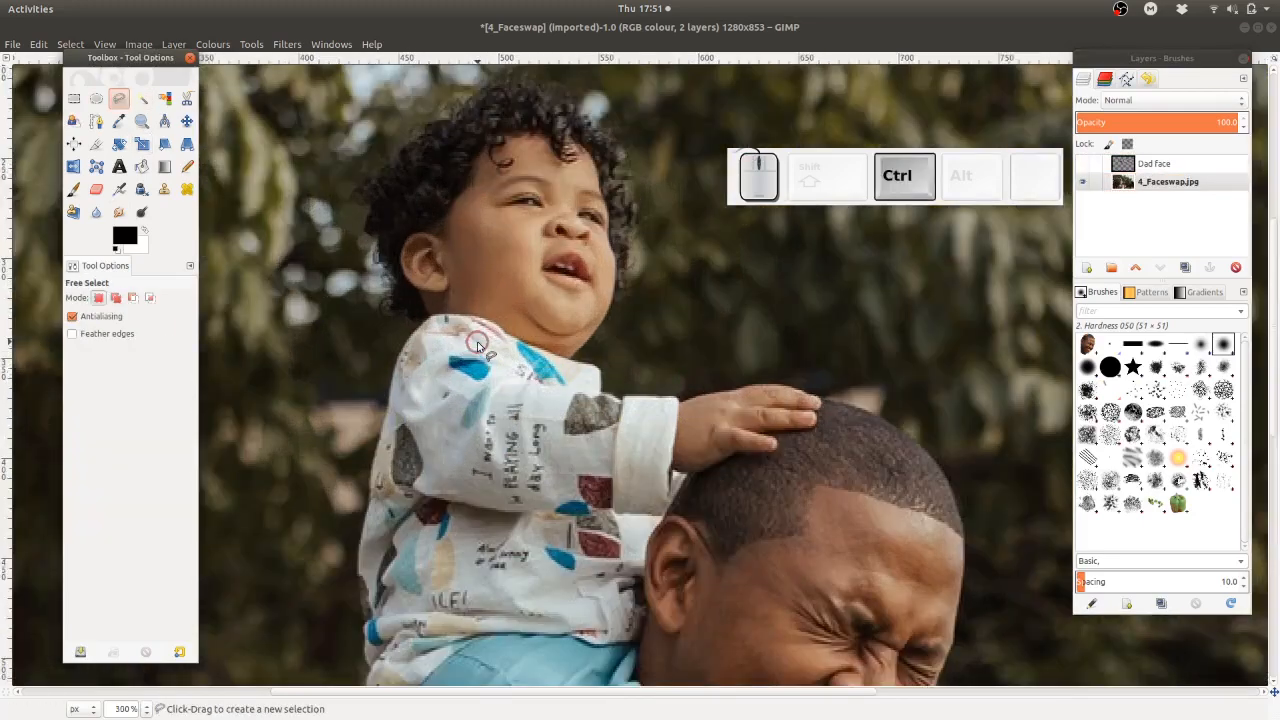
{"action": "scroll", "coordinate": [478, 344], "scroll_direction": "up", "scroll_amount": 1}
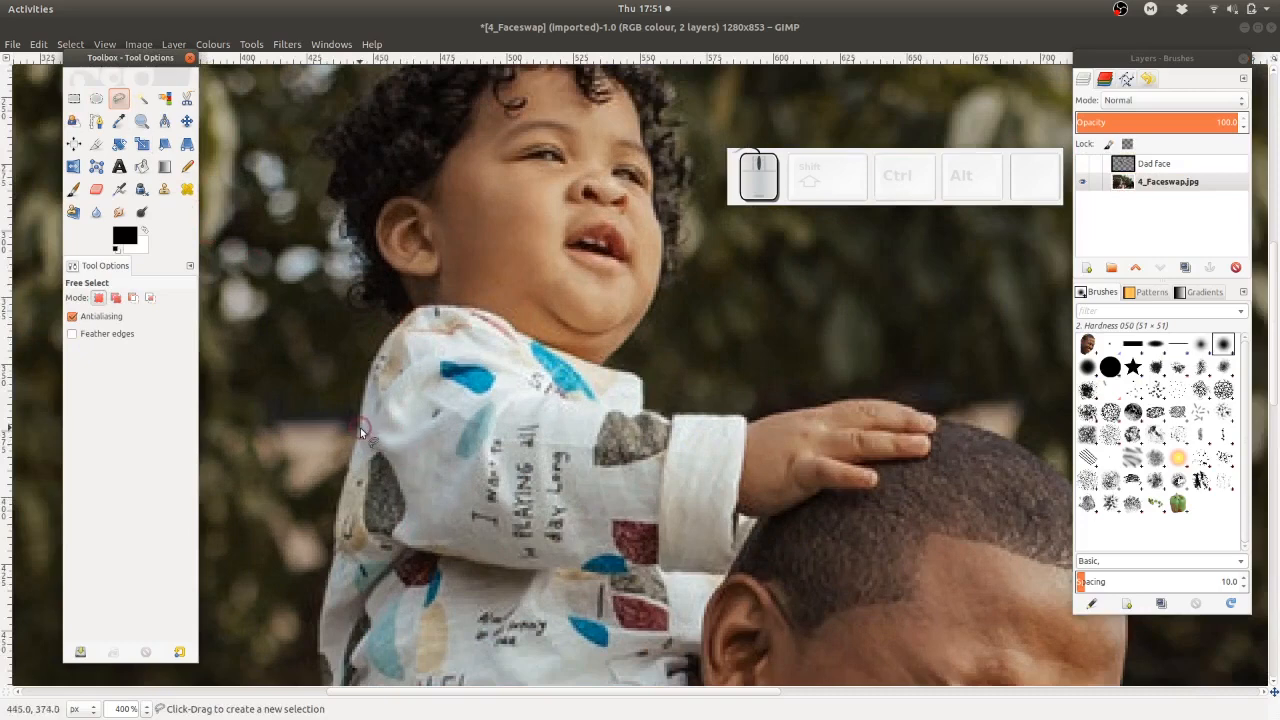
{"action": "left_click", "coordinate": [366, 377]}
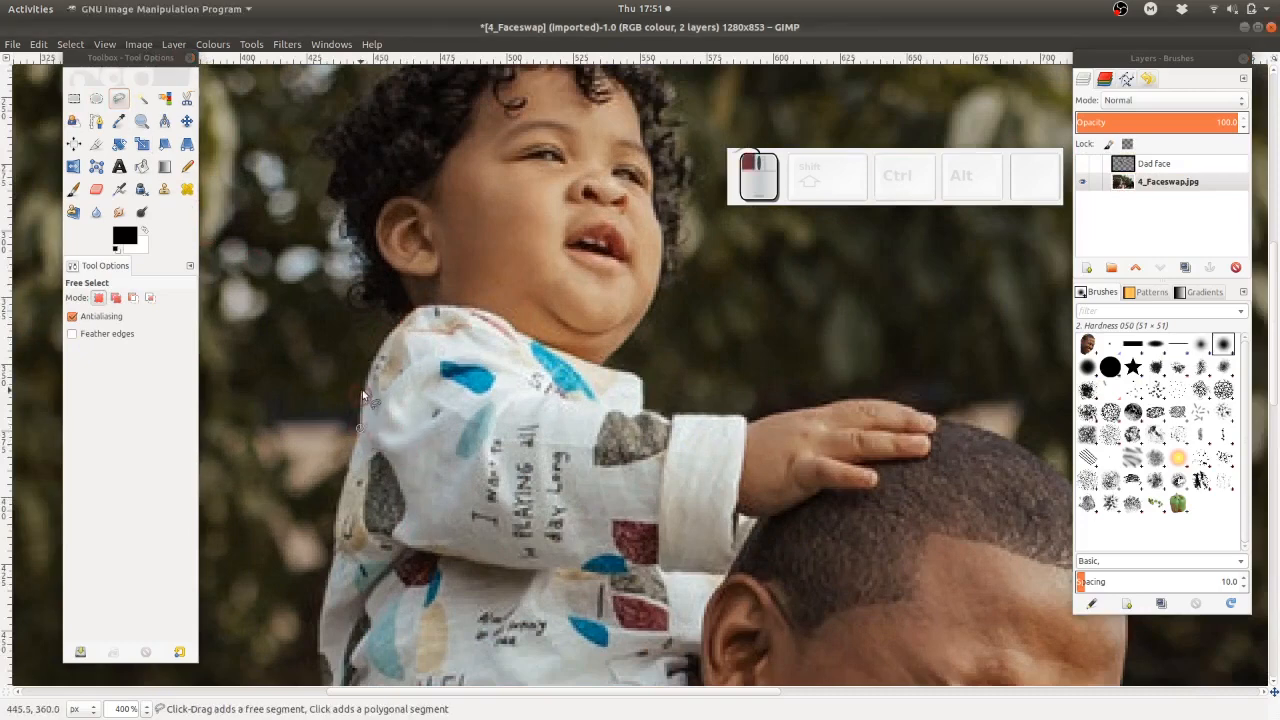
{"action": "left_click", "coordinate": [391, 330]}
{"action": "left_click", "coordinate": [413, 309]}
{"action": "left_click", "coordinate": [467, 308]}
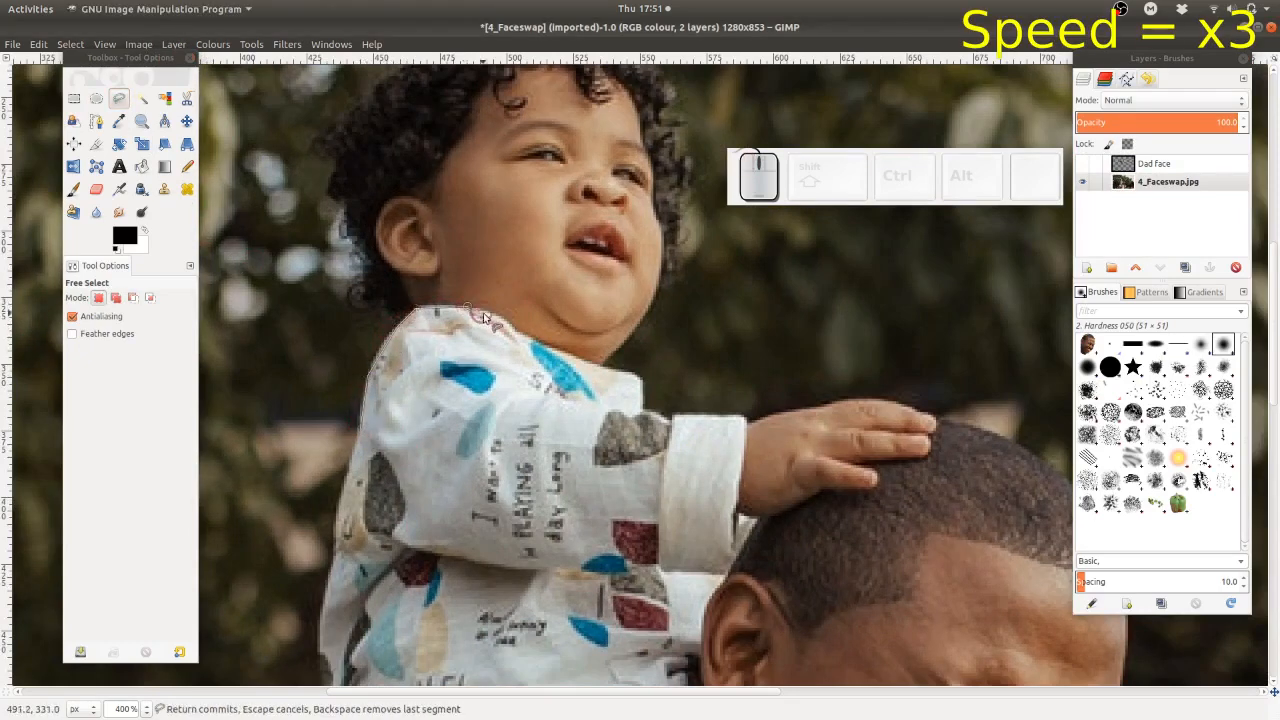
{"action": "left_click", "coordinate": [488, 313]}
{"action": "left_click", "coordinate": [506, 322]}
{"action": "left_click", "coordinate": [541, 341]}
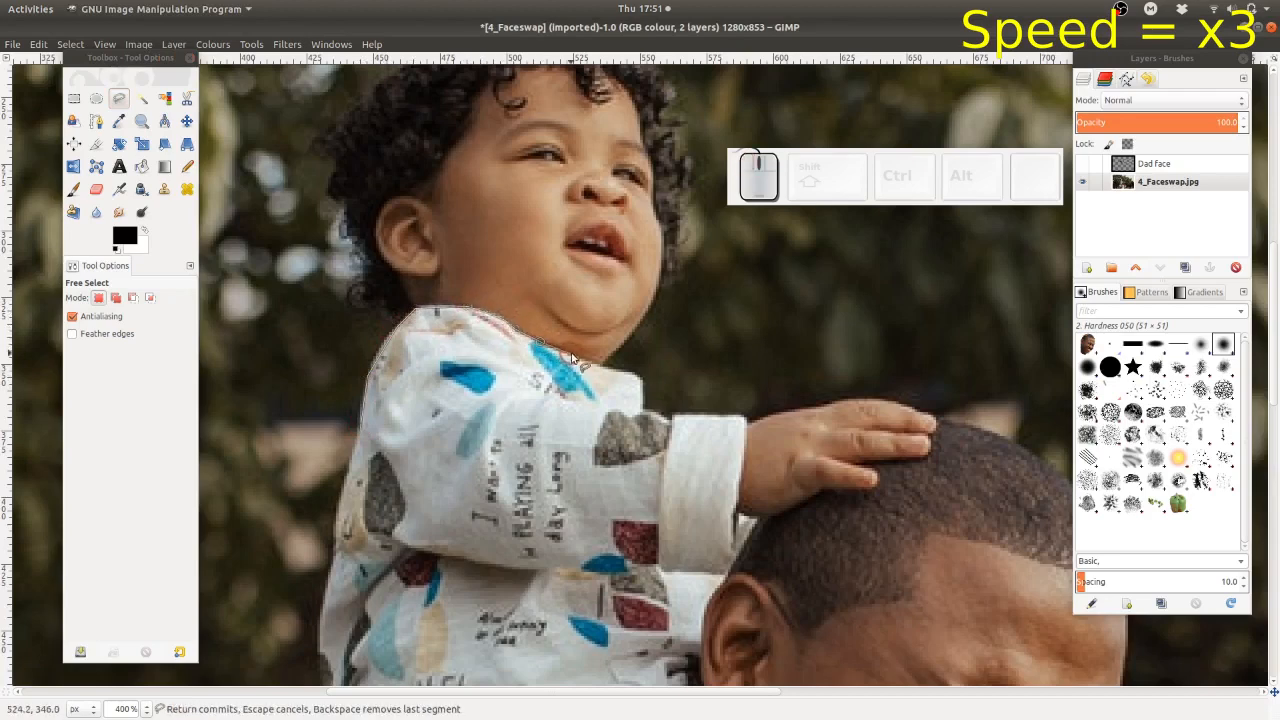
{"action": "left_click", "coordinate": [572, 354]}
{"action": "left_click", "coordinate": [587, 361]}
{"action": "left_click", "coordinate": [603, 367]}
{"action": "left_click", "coordinate": [620, 371]}
{"action": "left_click", "coordinate": [636, 375]}
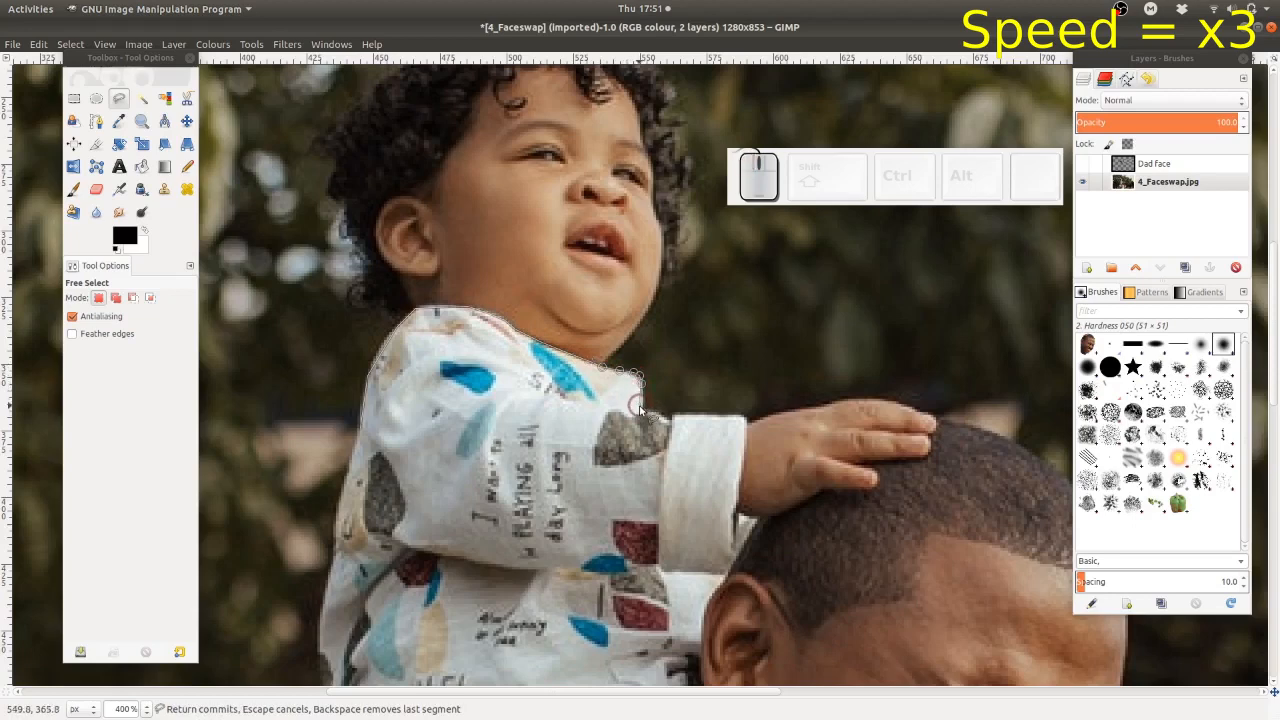
{"action": "left_click", "coordinate": [640, 410]}
{"action": "left_click", "coordinate": [578, 468]}
{"action": "left_click", "coordinate": [360, 428]}
- Copy the selected shoulder area and paste it as a new layer named Baby shoulder
{"action": "key", "text": "ctrl+c"}
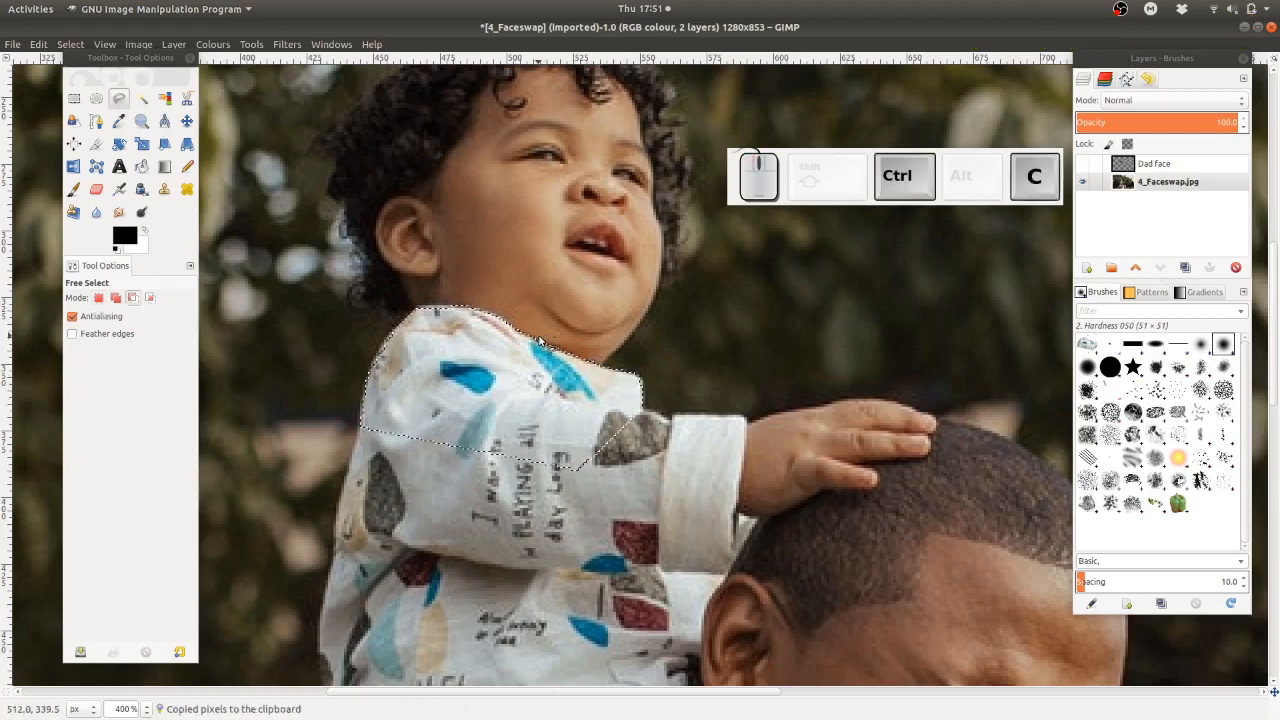
{"action": "key", "text": "ctrl+v"}
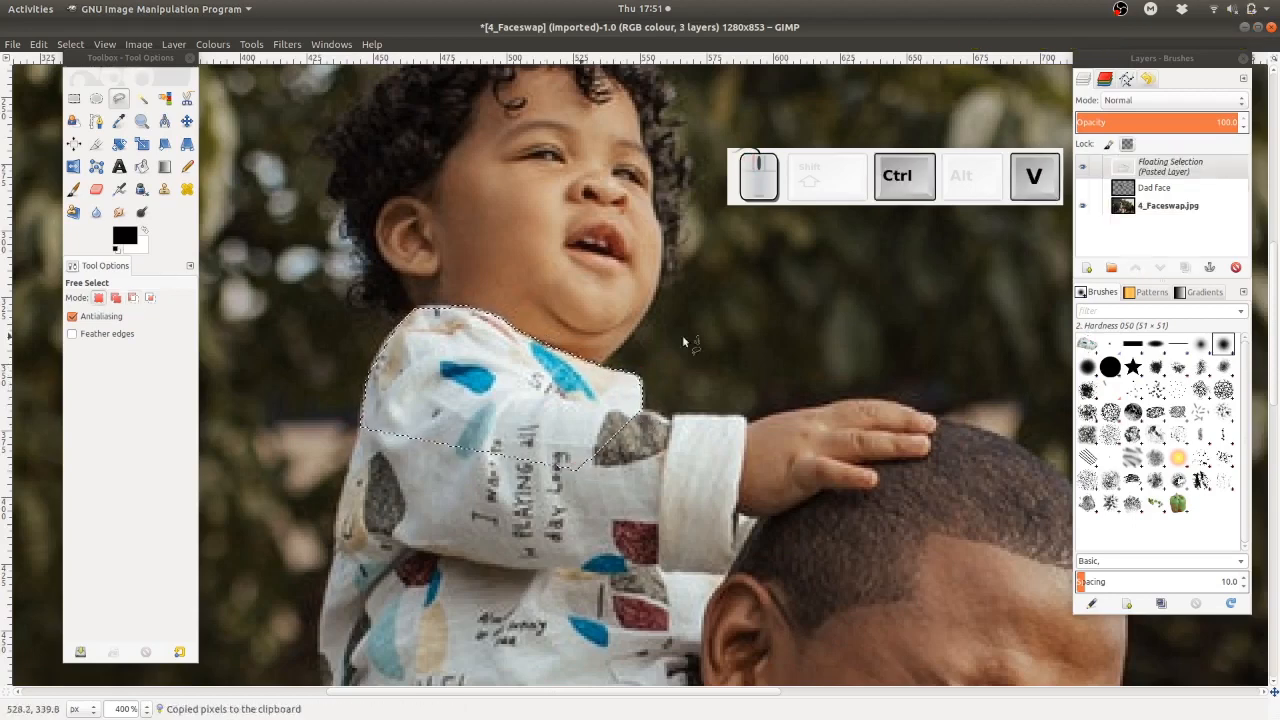
{"action": "double_click", "coordinate": [1167, 168]}
{"action": "type", "text": "B"}
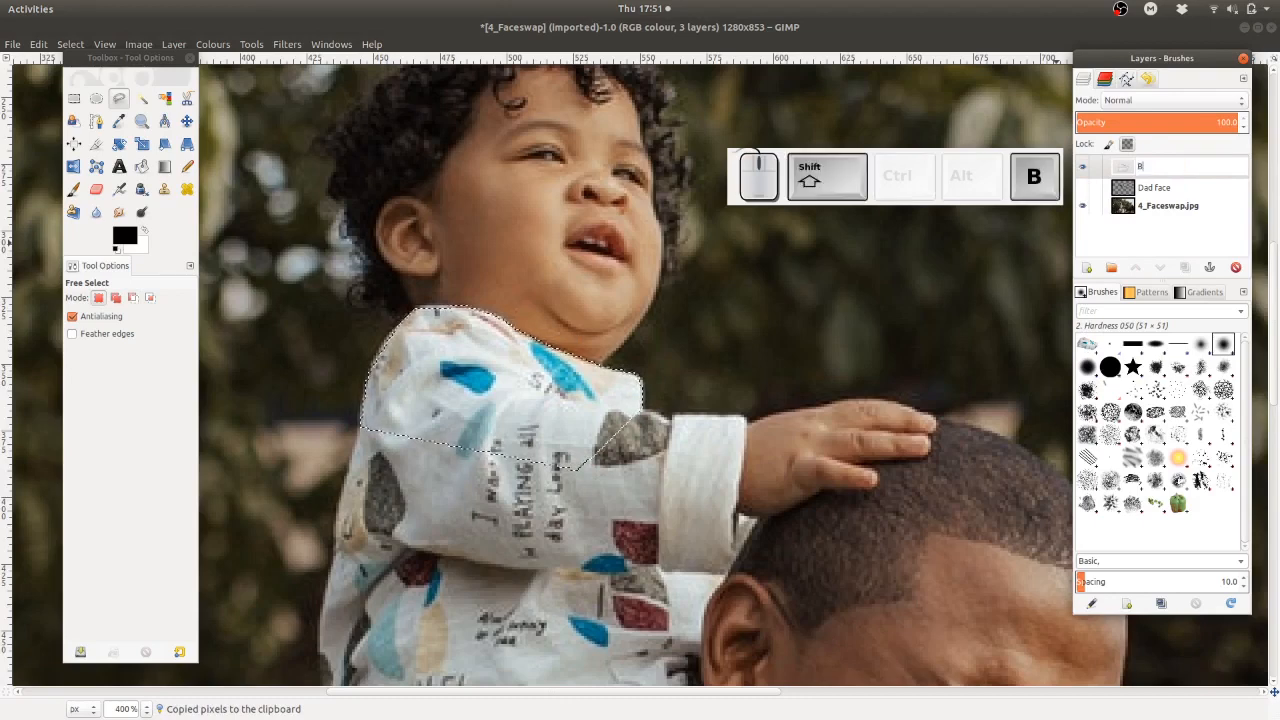
{"action": "type", "text": "aby sho"}
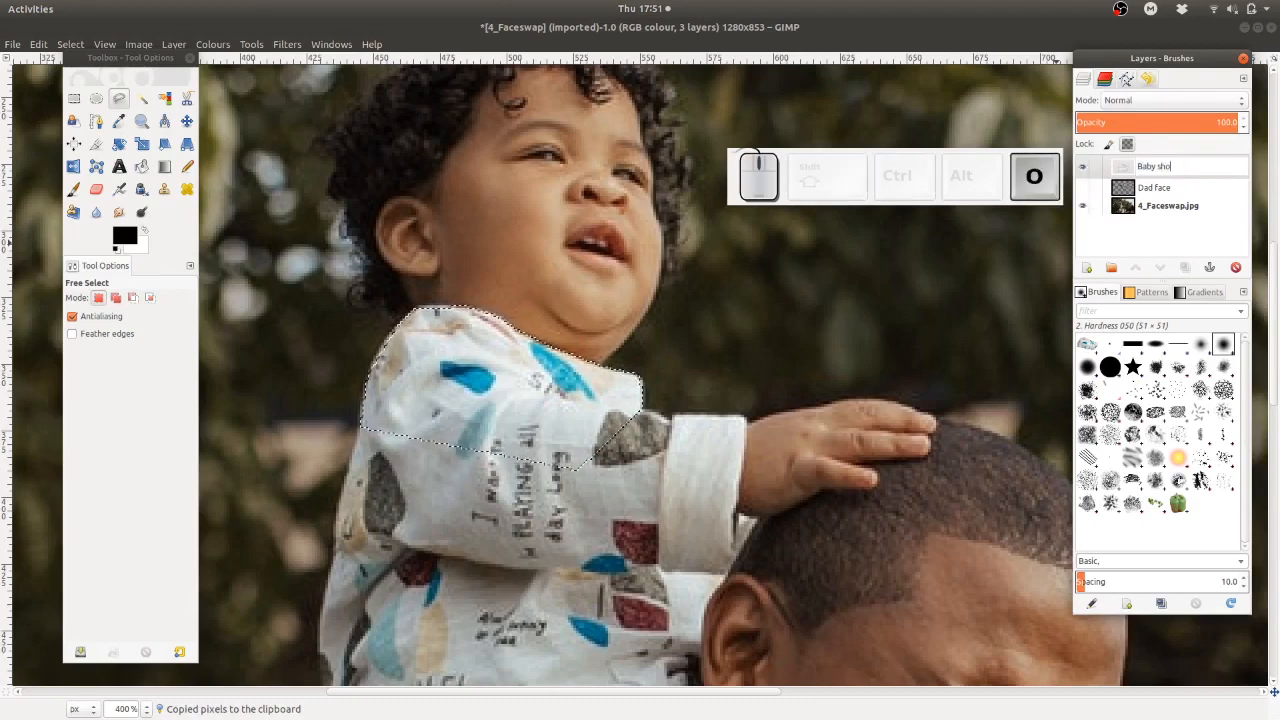
{"action": "type", "text": "ulder"}
{"action": "key", "text": "Return"}
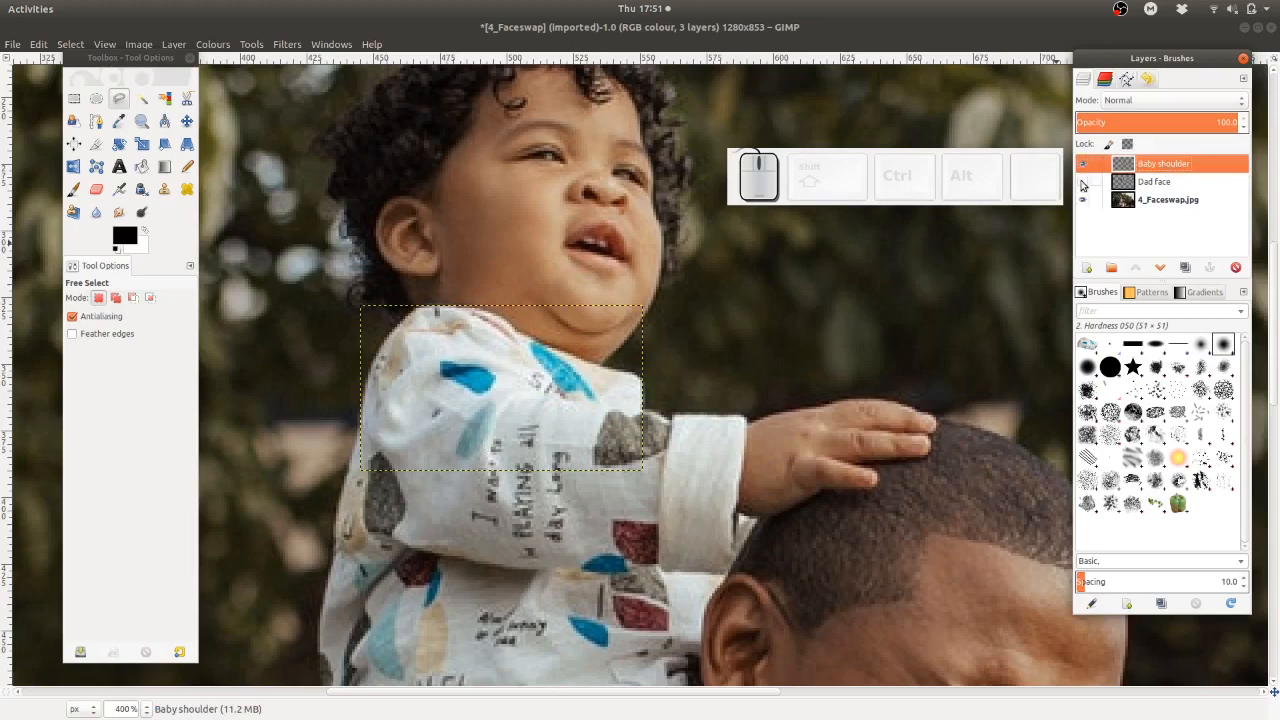
- Make the Dad face layer visible again beneath the Baby shoulder layer and bring the whole head into view
{"action": "left_click", "coordinate": [1082, 182]}
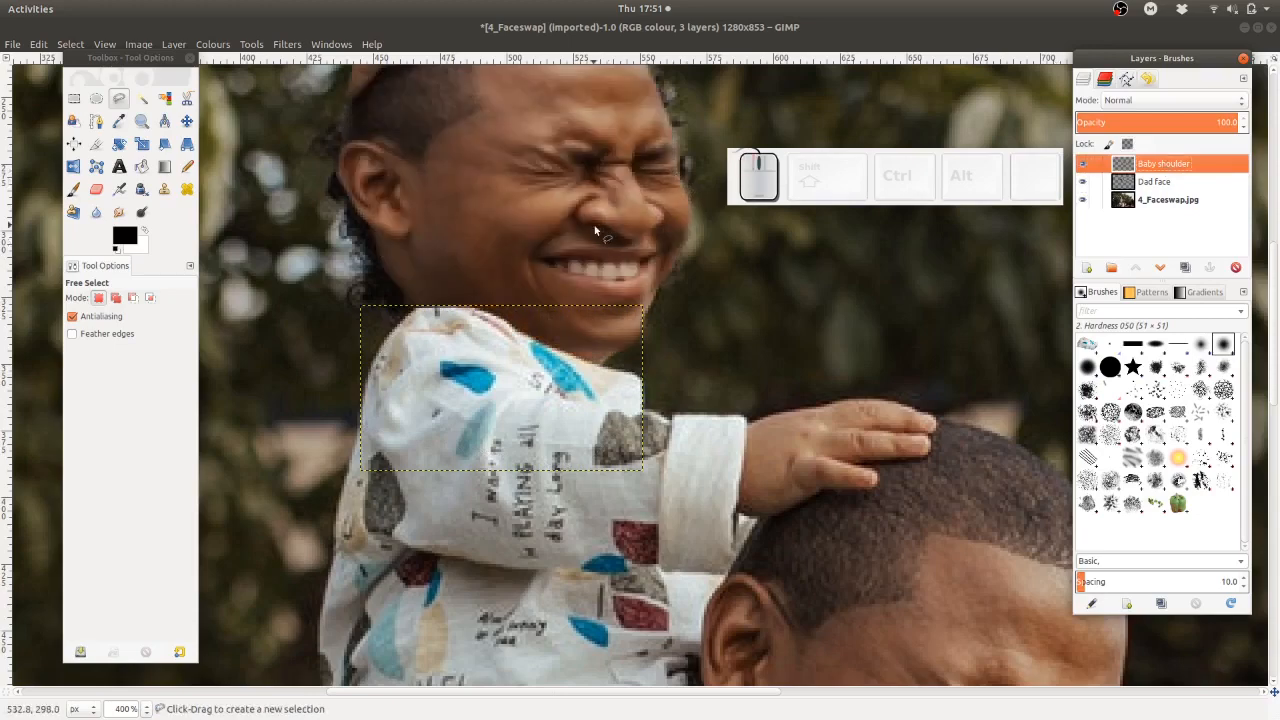
{"action": "scroll", "coordinate": [594, 230], "scroll_direction": "up", "scroll_amount": 3}
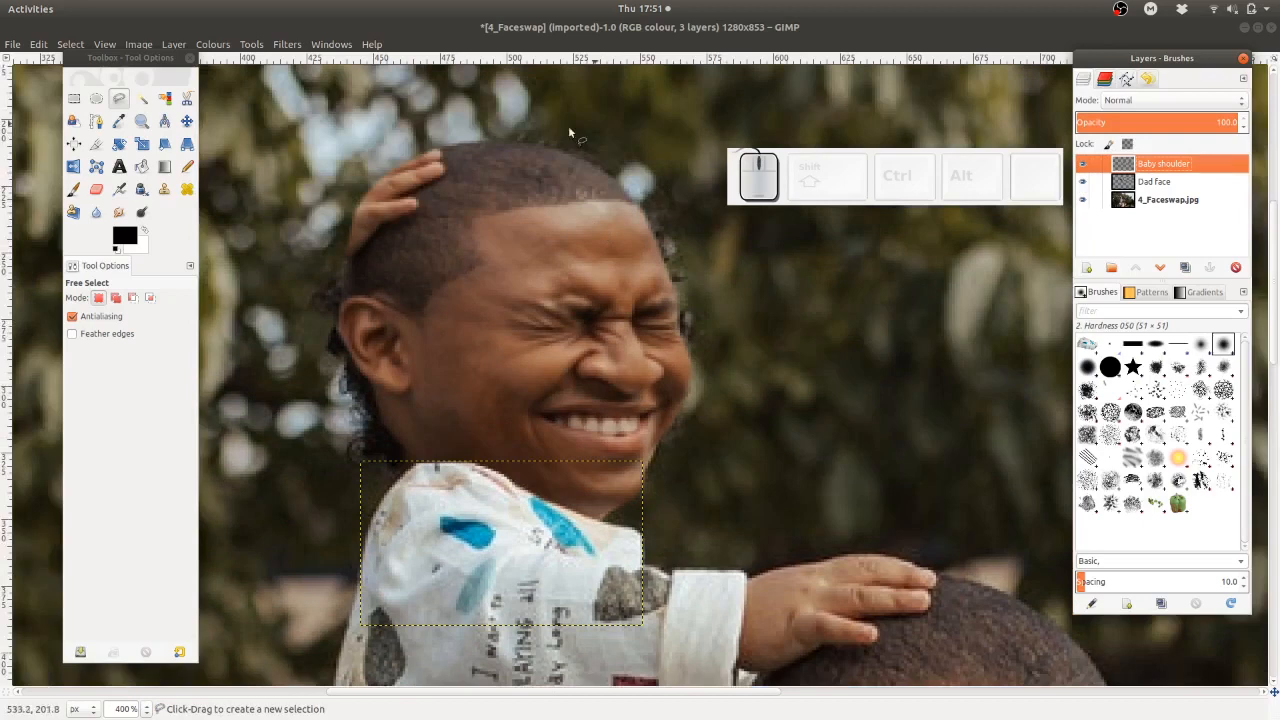